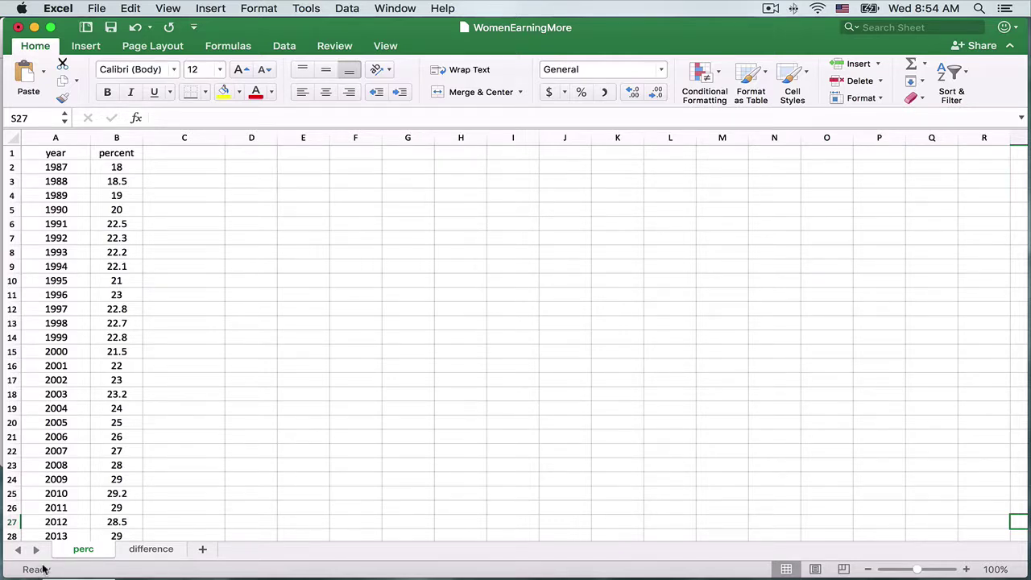
Step: Review the year and percent data on the perc sheet, and switch to the difference sheet
scroll(278, 451, "down", 3)
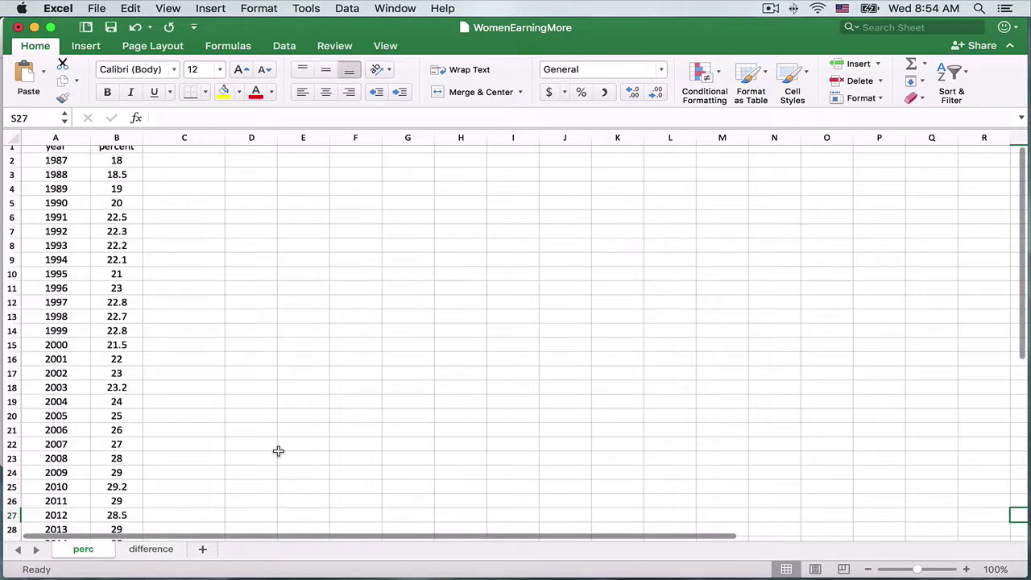
scroll(278, 452, "up", 3)
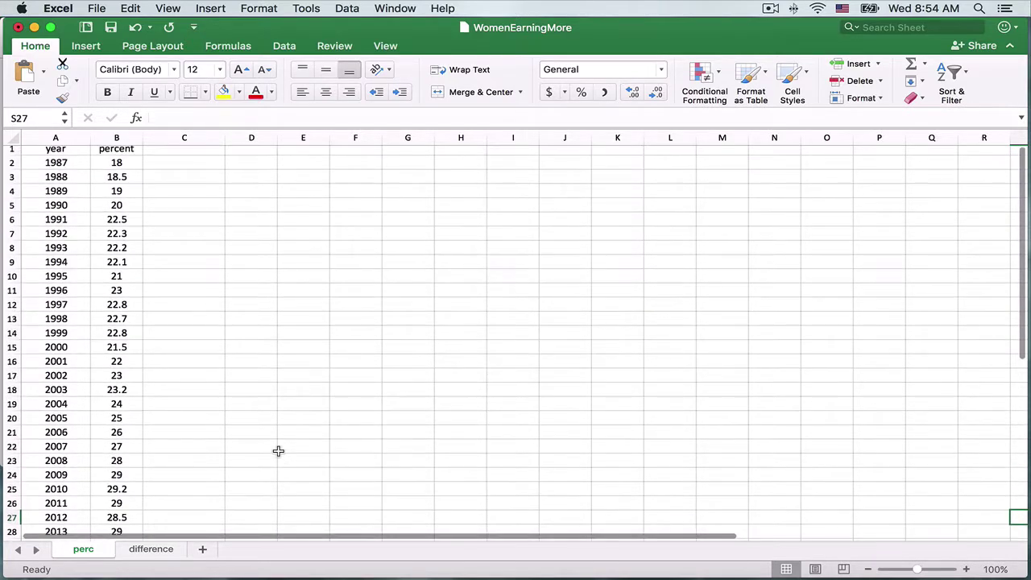
left_click(278, 451)
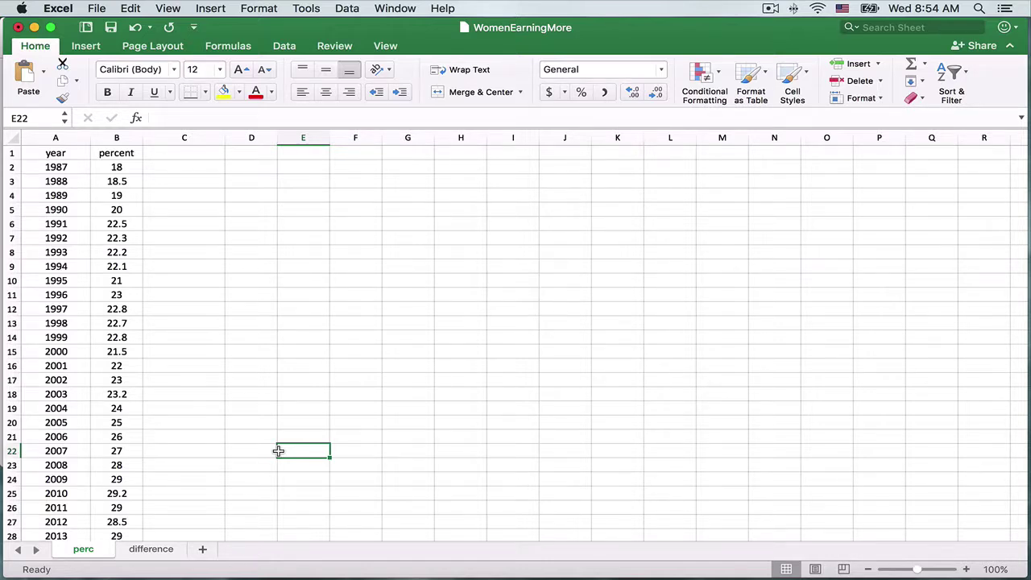
left_click(158, 549)
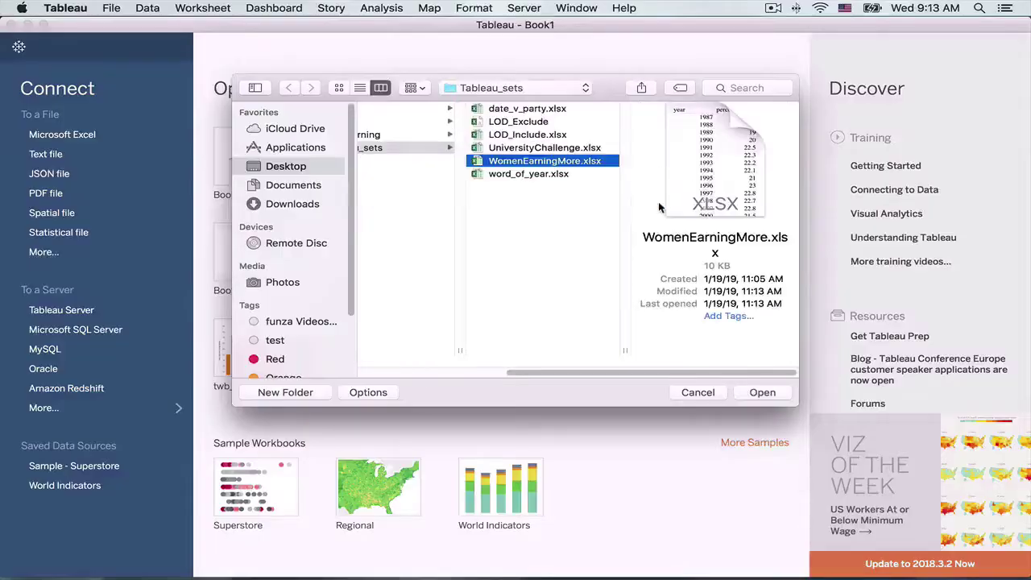
Step: In Tableau, connect to the WomenEarningMore.xlsx workbook and add its perc sheet to the data source
left_click(752, 392)
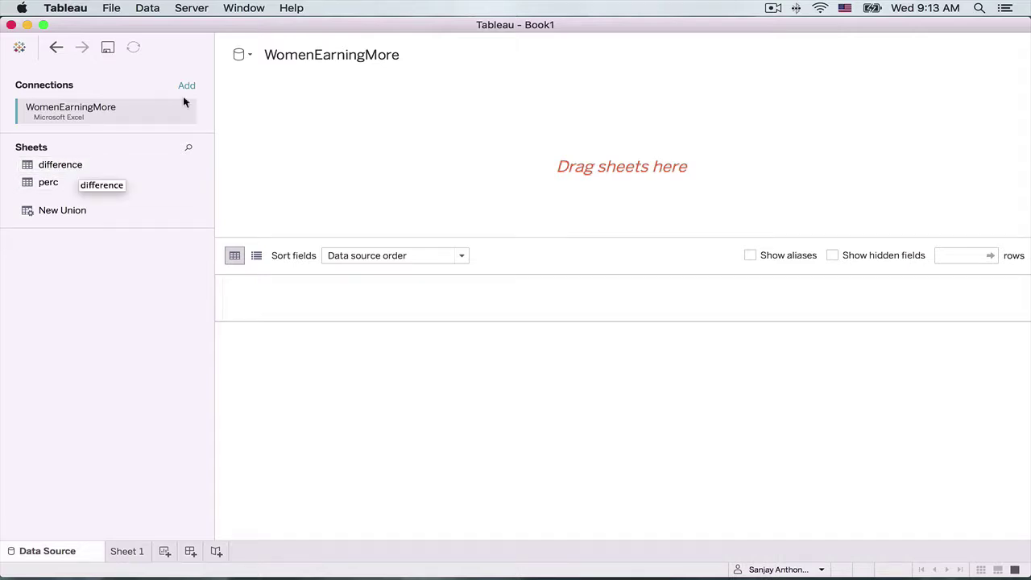
left_click(315, 55)
key("Escape")
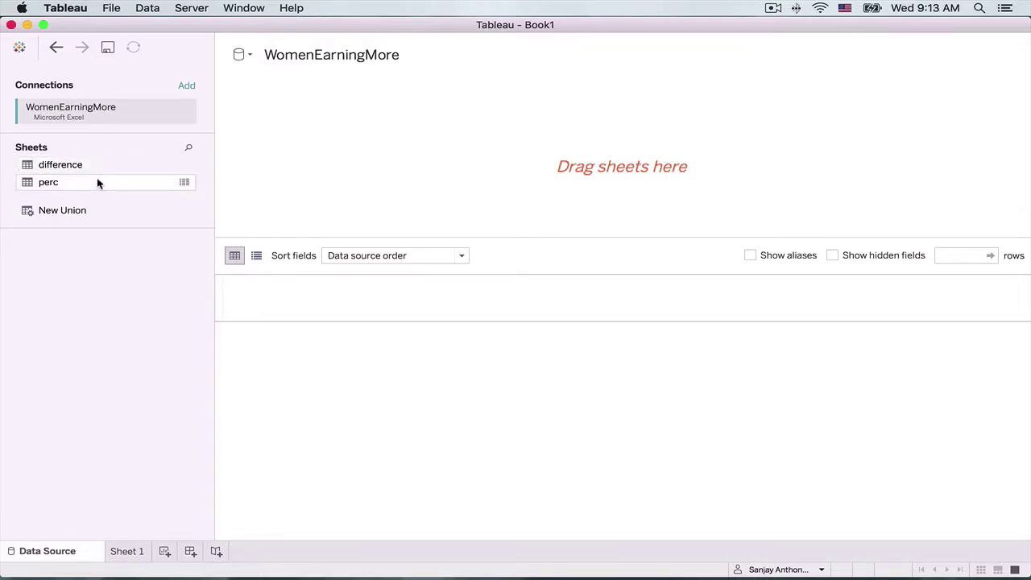
left_click_drag(98, 181, 401, 128)
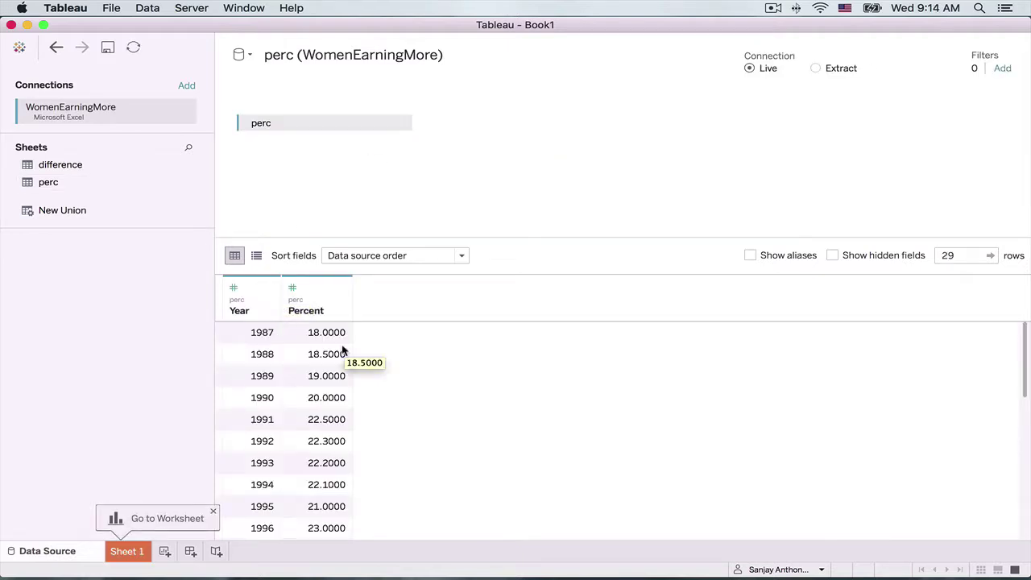
Step: On Sheet 1, plot Percent on rows against Year on columns
left_click(120, 551)
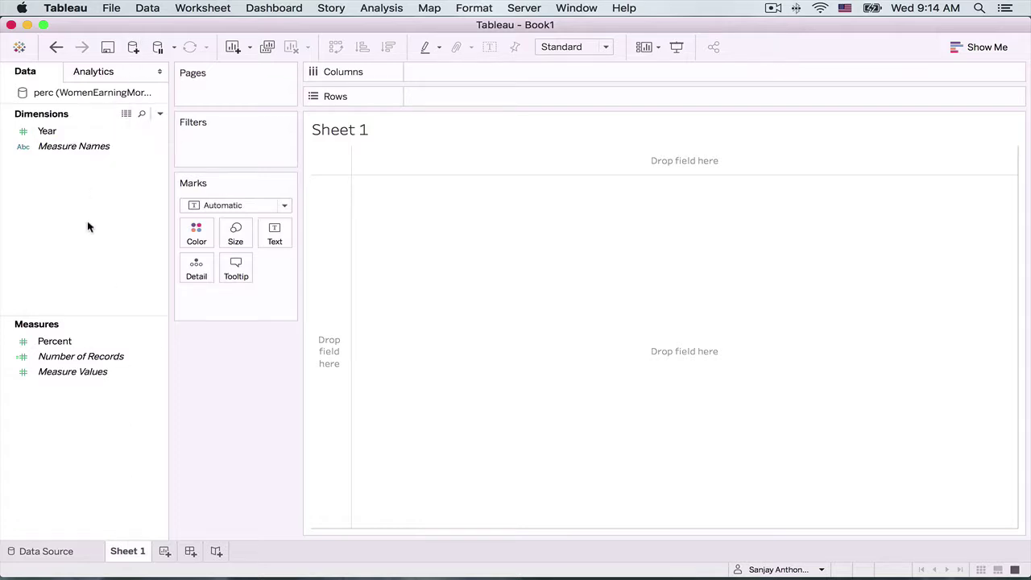
left_click_drag(85, 133, 467, 73)
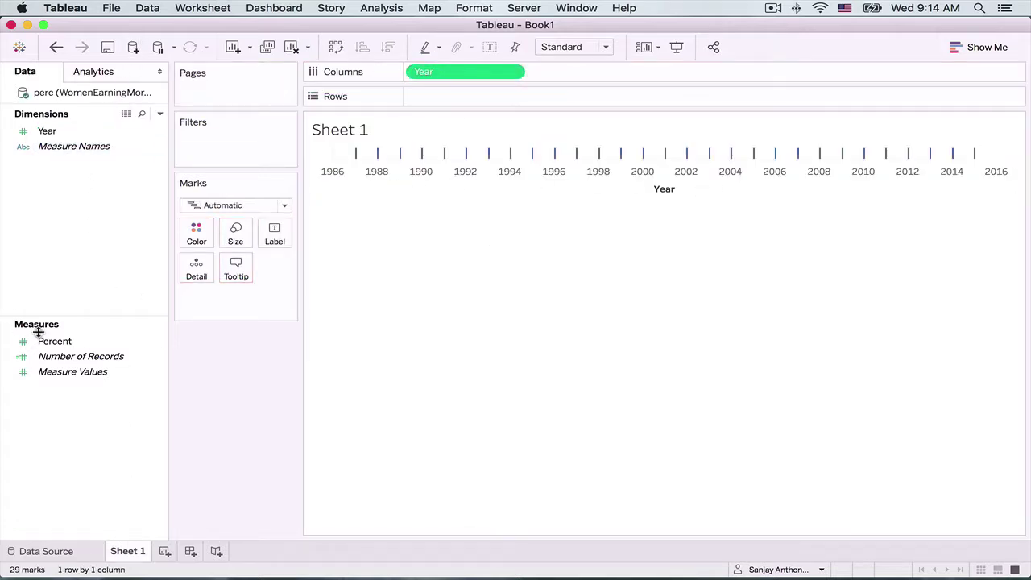
left_click_drag(53, 341, 420, 96)
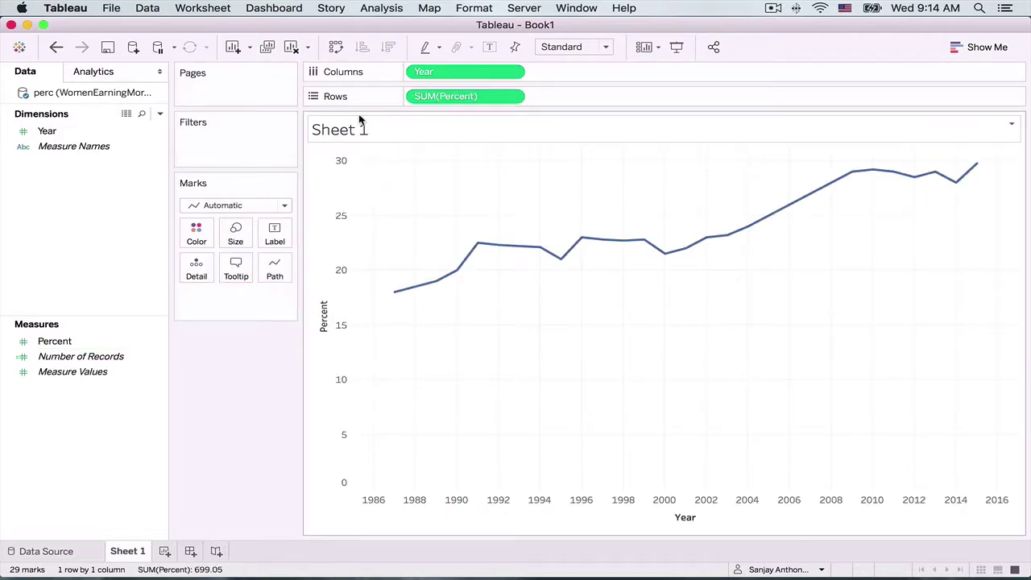
mouse_move(521, 253)
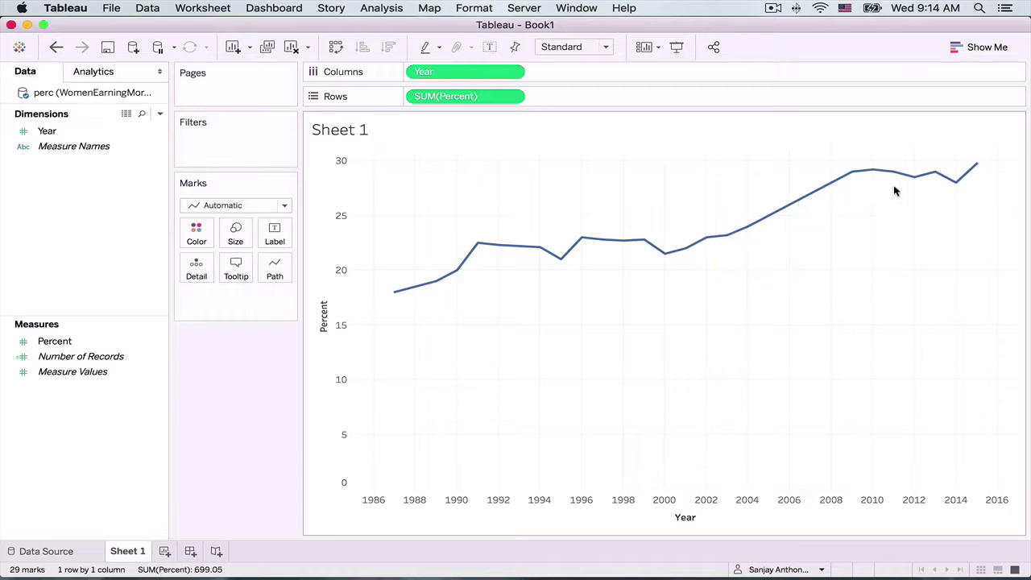
Step: Change the mark type to Area and color the area light orange
left_click(237, 205)
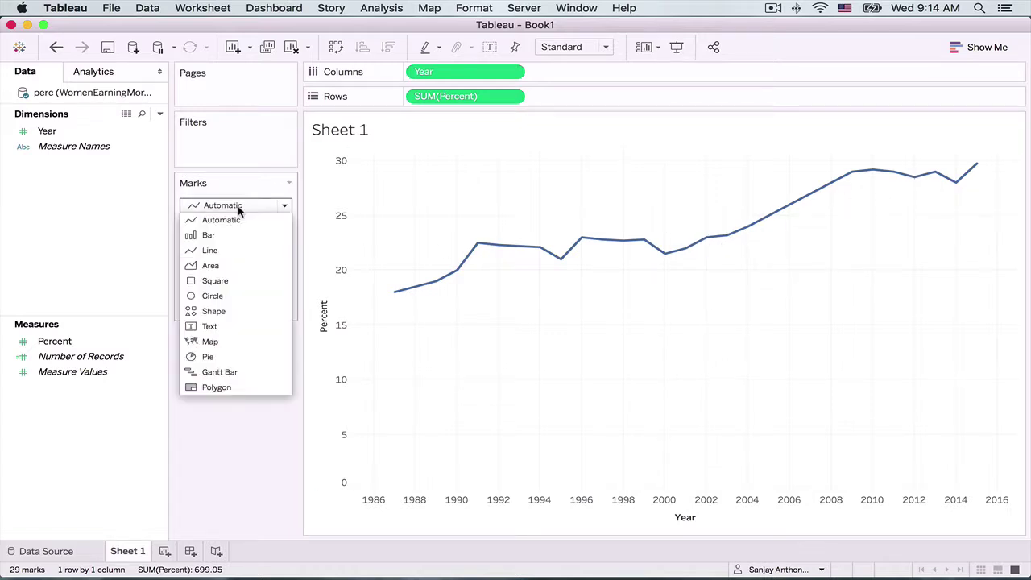
left_click(197, 267)
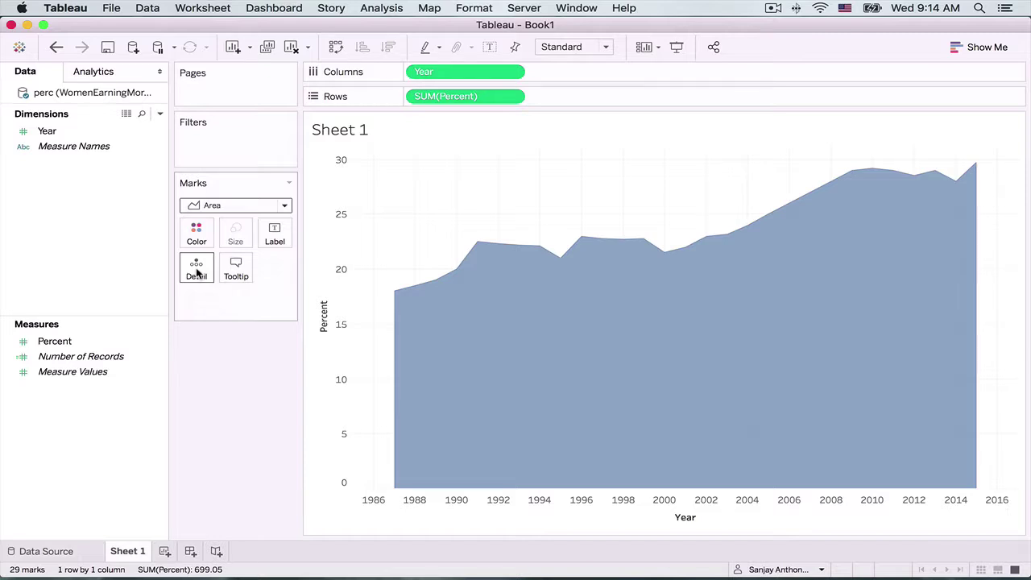
left_click(197, 233)
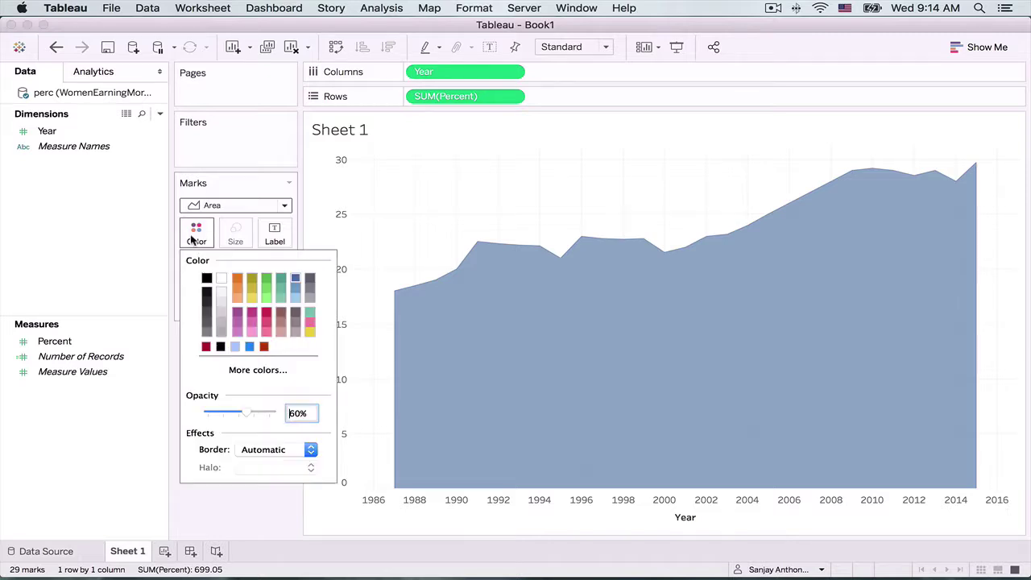
left_click(236, 295)
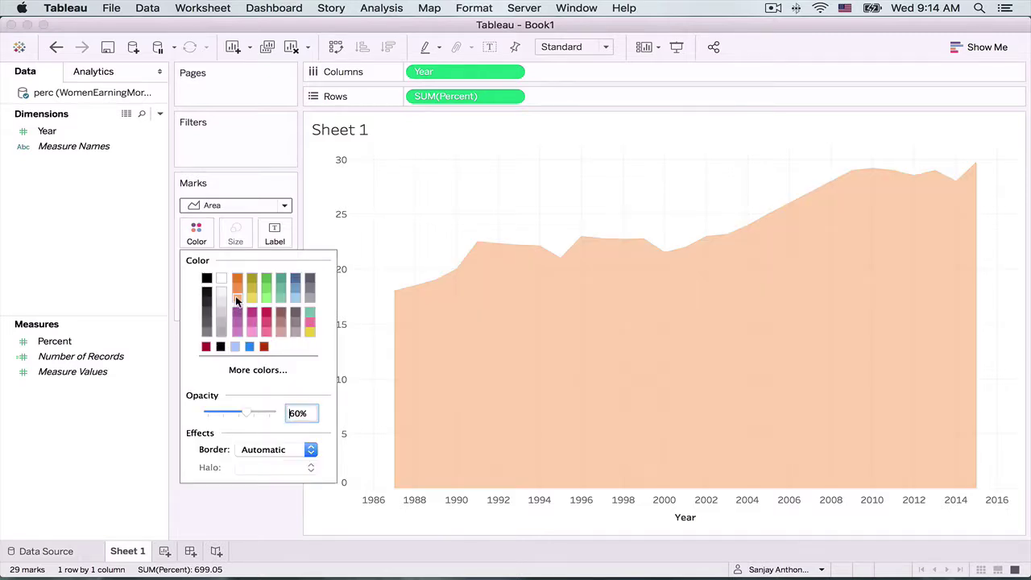
Step: Try a black border on the area marks, but settle on None as the border
left_click(249, 450)
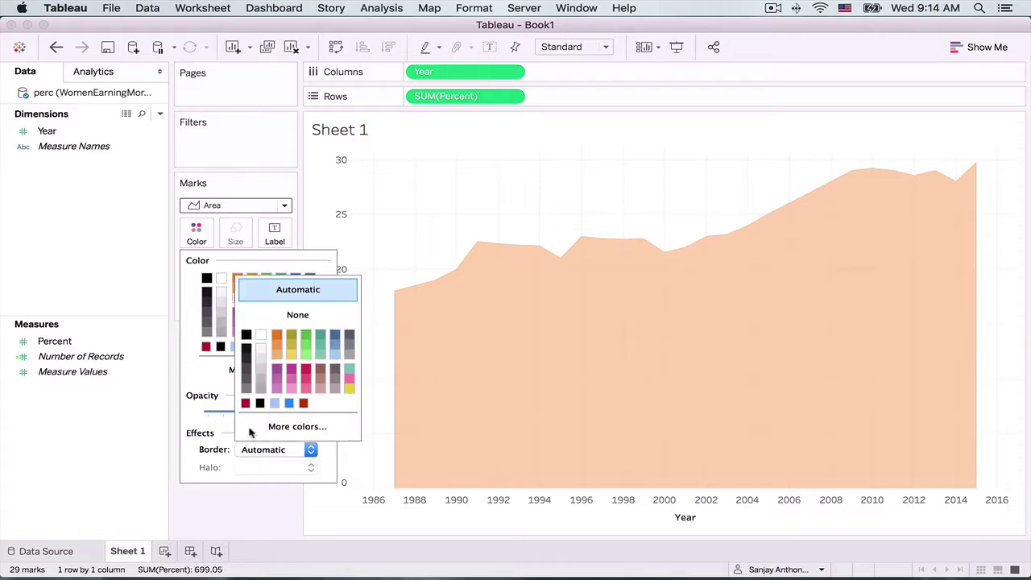
left_click(259, 403)
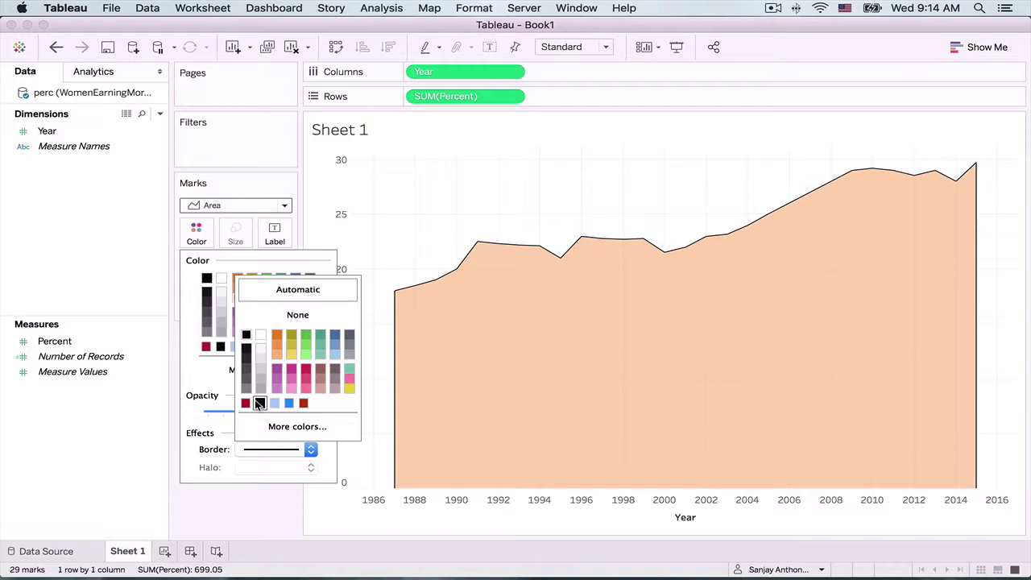
left_click(280, 316)
left_click(245, 504)
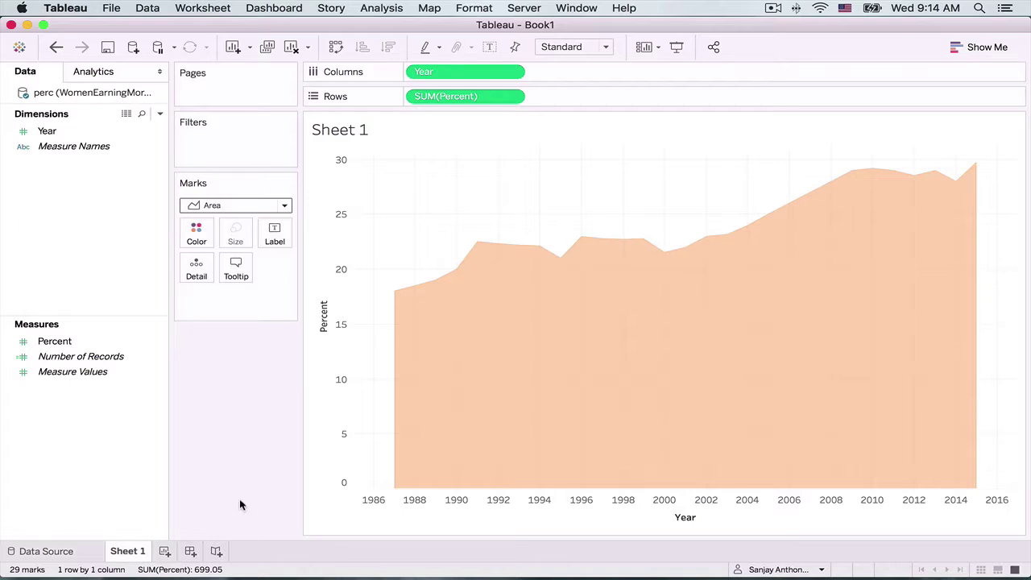
Step: Change the aggregation of the Percent measure on rows to Average
left_click_drag(84, 344, 467, 99)
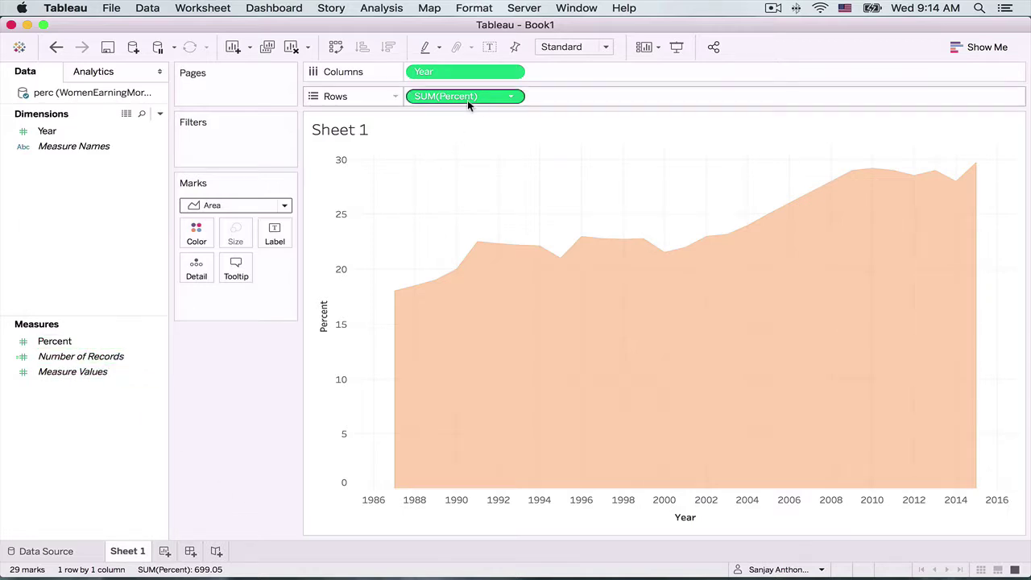
left_click(510, 96)
mouse_move(498, 236)
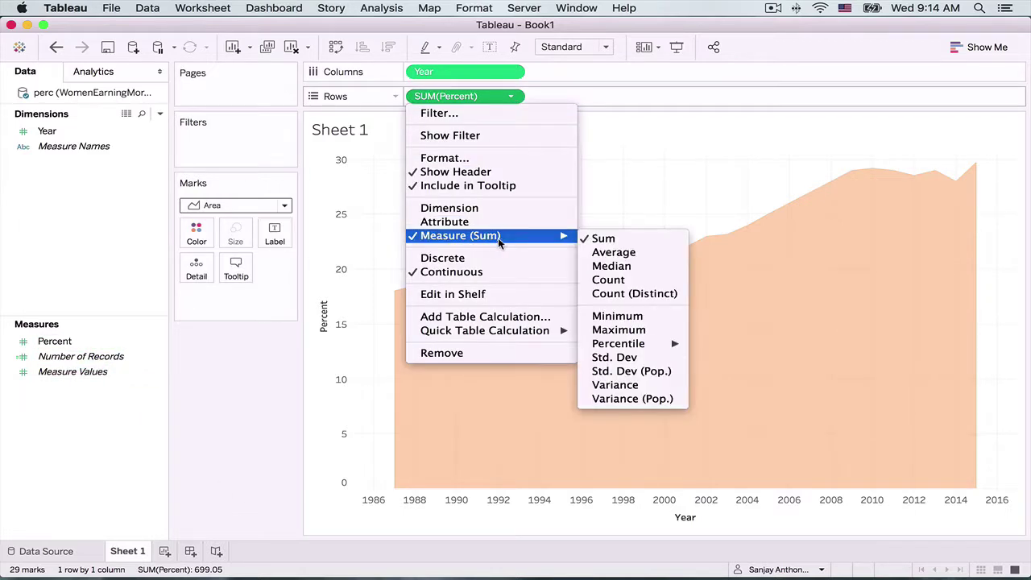
left_click(613, 252)
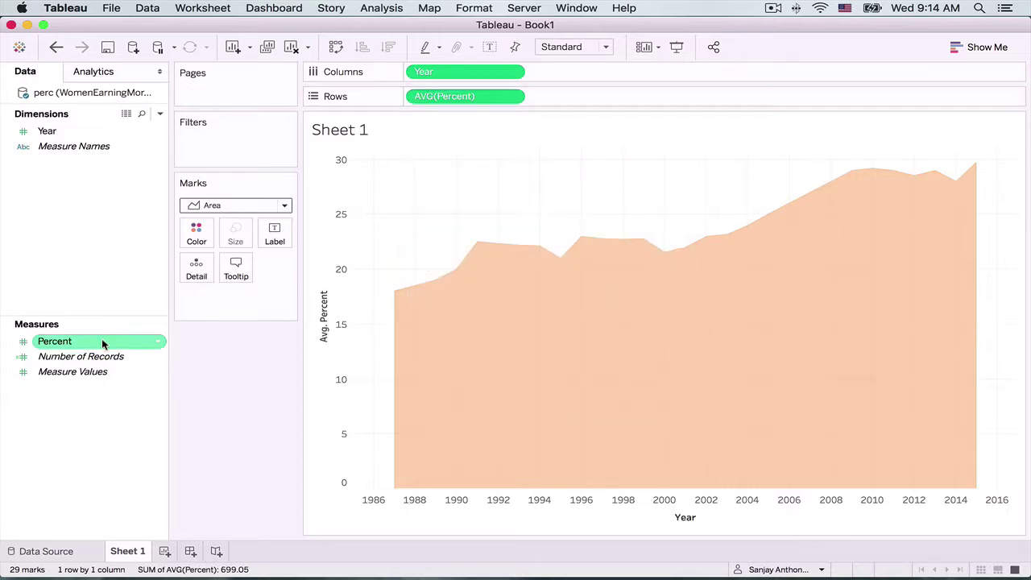
Step: Add a second Percent measure to rows and set its aggregation to Average
left_click_drag(103, 344, 580, 101)
left_click(632, 96)
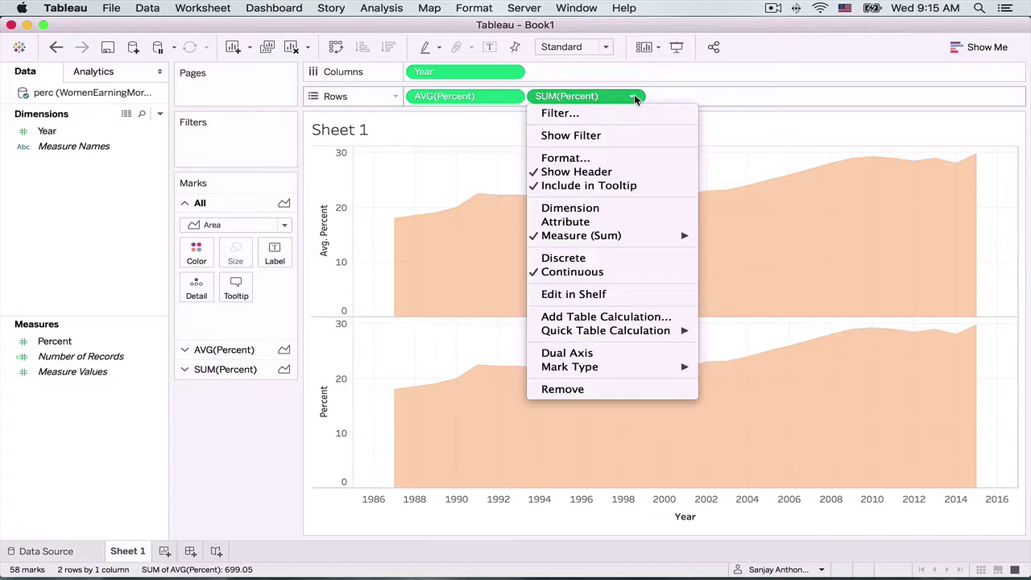
mouse_move(629, 235)
left_click(725, 252)
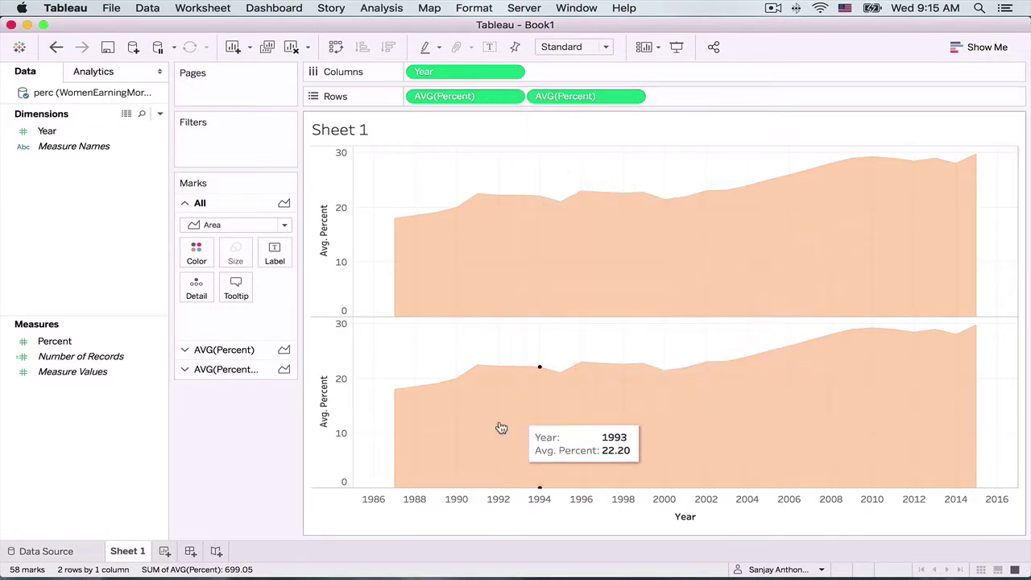
Step: Change the mark type of the second AVG(Percent) measure to Line
left_click(265, 368)
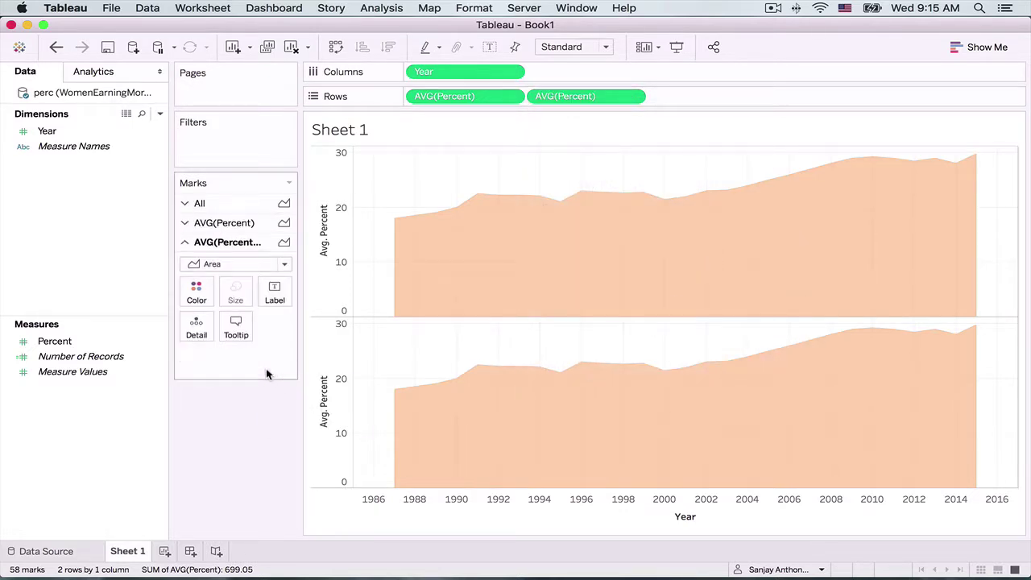
left_click(218, 264)
left_click(209, 309)
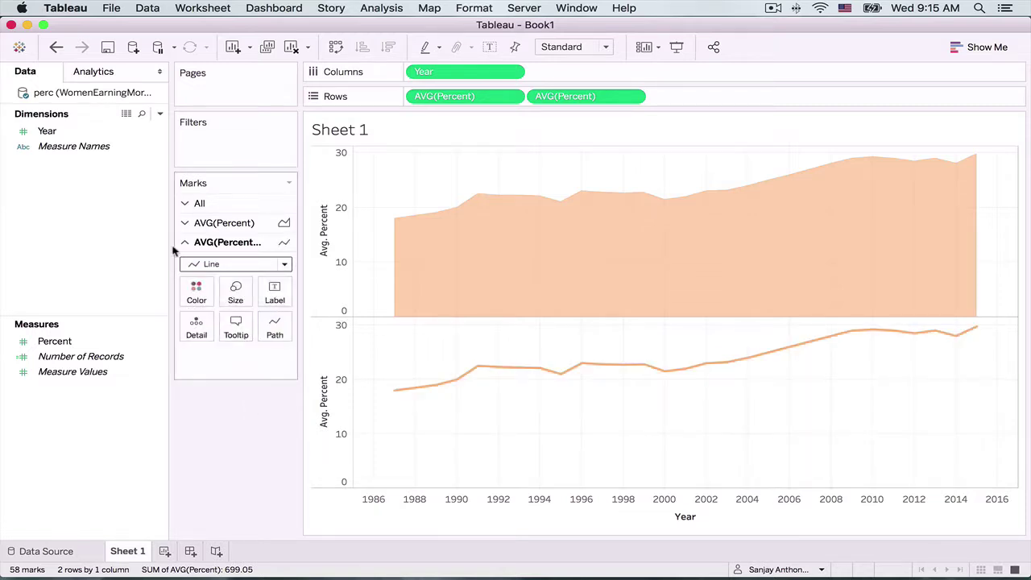
Step: Color the second measure's line gray and make it slightly thicker
left_click(203, 295)
left_click(207, 390)
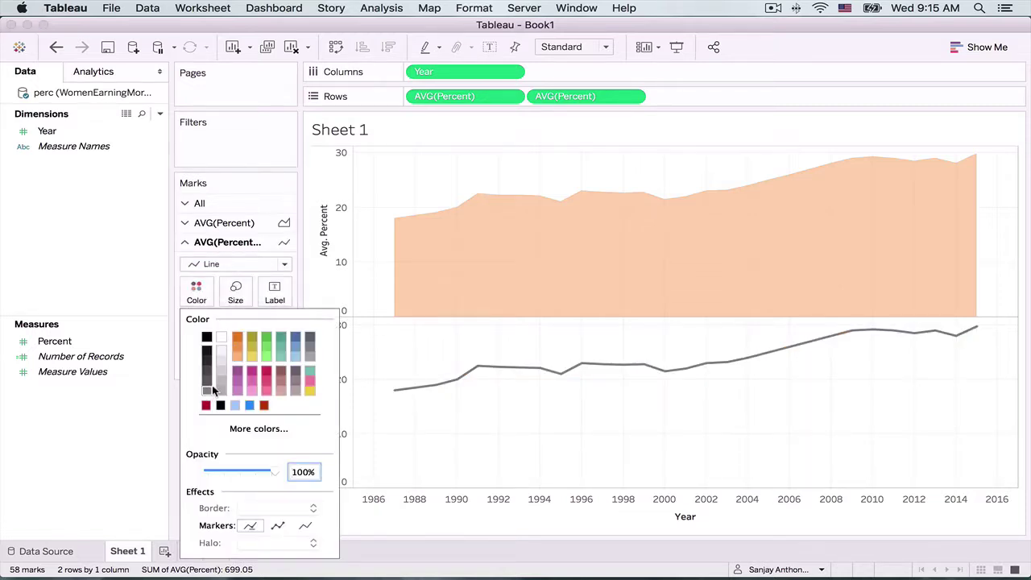
left_click(235, 292)
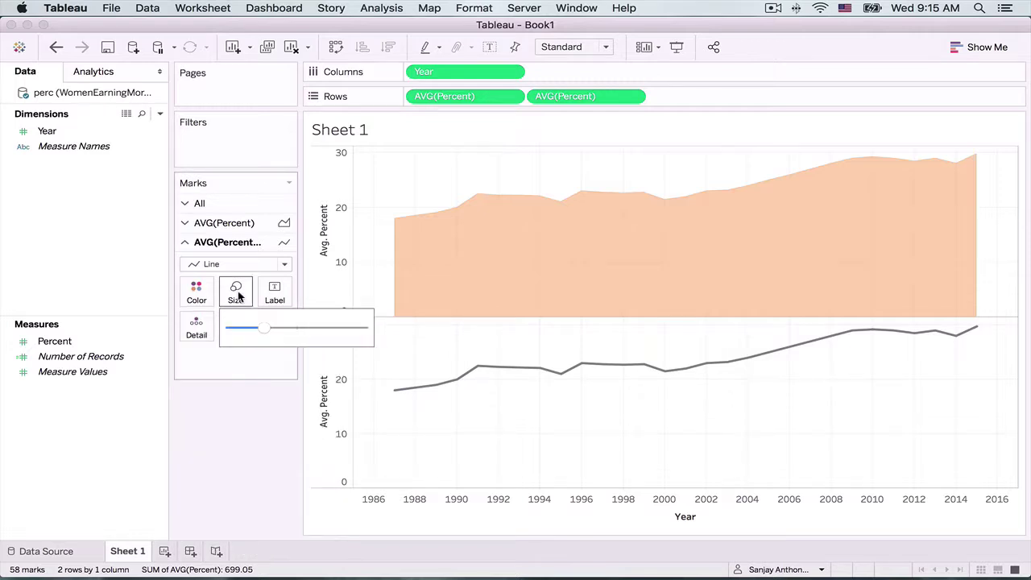
left_click_drag(261, 328, 289, 329)
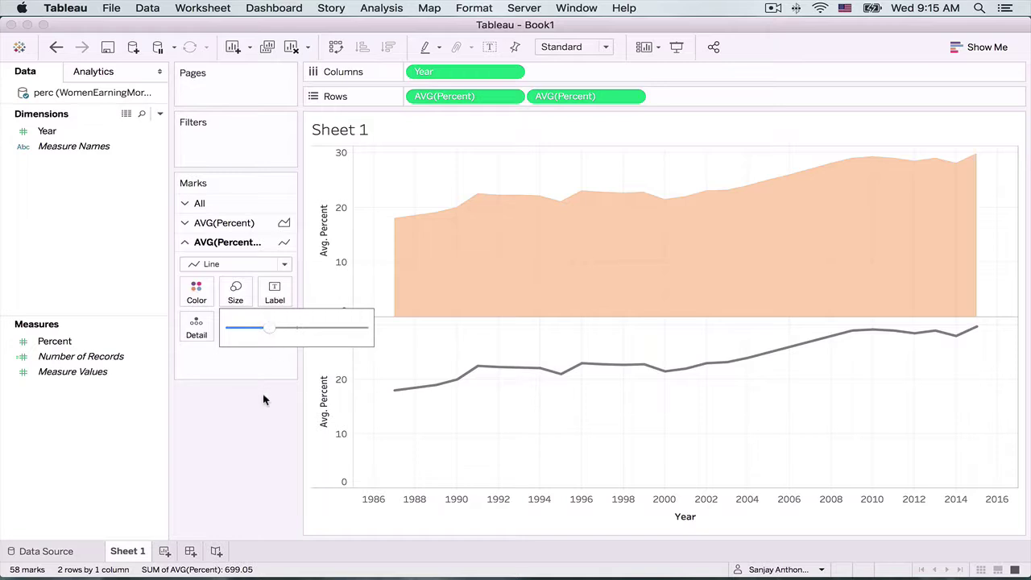
left_click(264, 363)
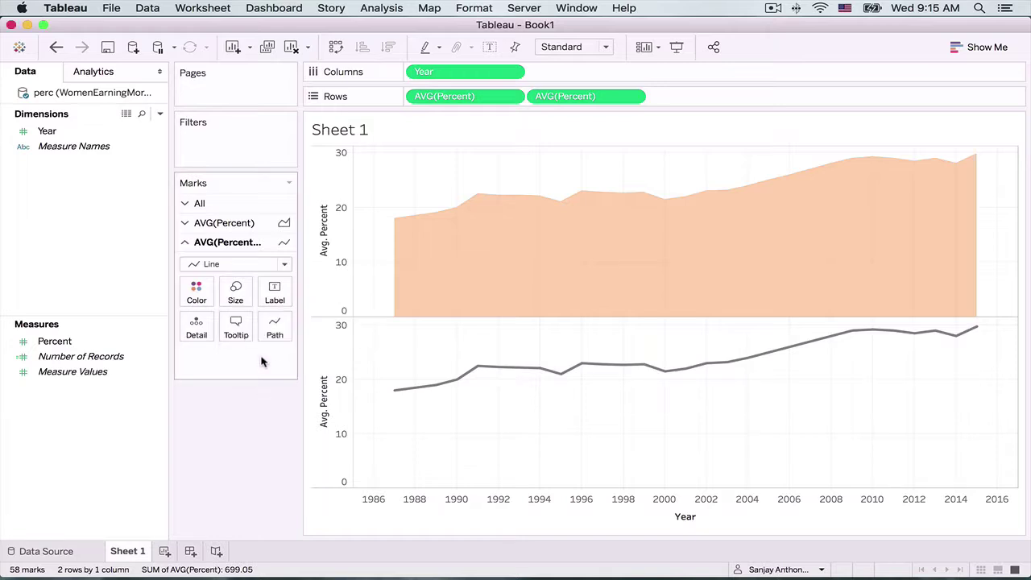
Step: Combine the two AVG(Percent) charts into one by making the second measure a dual axis
left_click(256, 222)
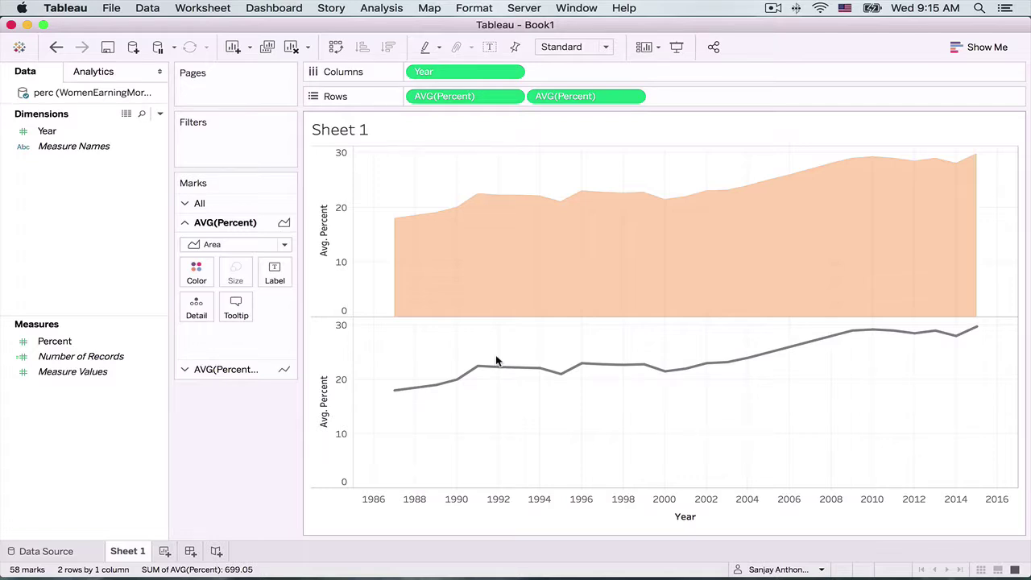
left_click(633, 96)
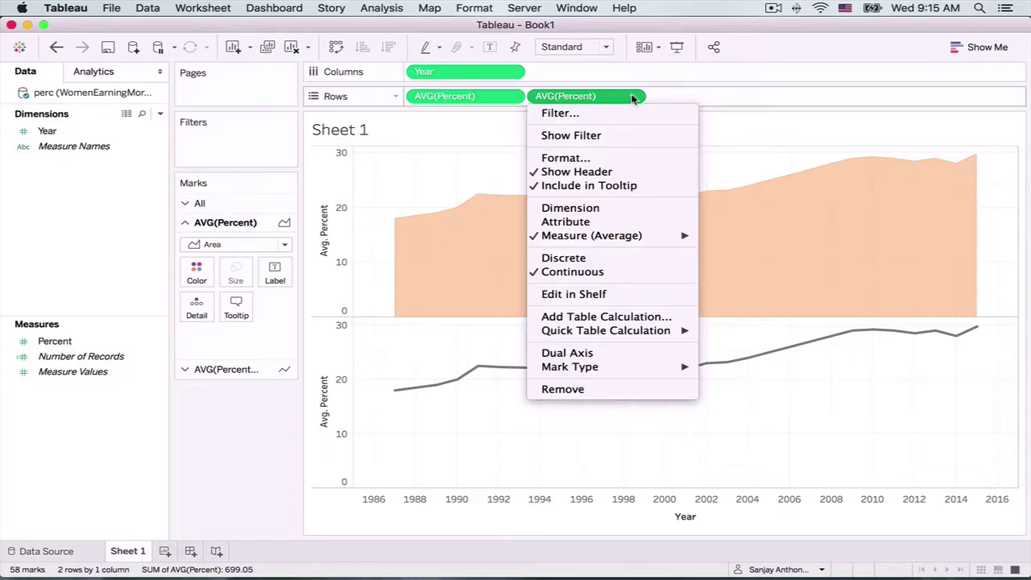
left_click(588, 353)
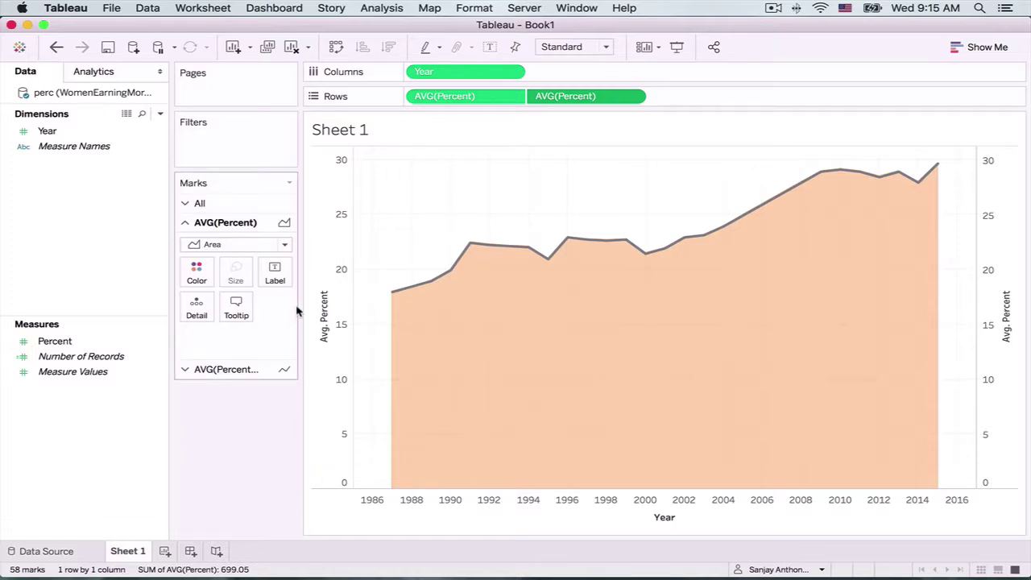
Step: Remove the title from the first Avg. Percent axis and set its major and minor tick marks to None
right_click(323, 300)
left_click(336, 305)
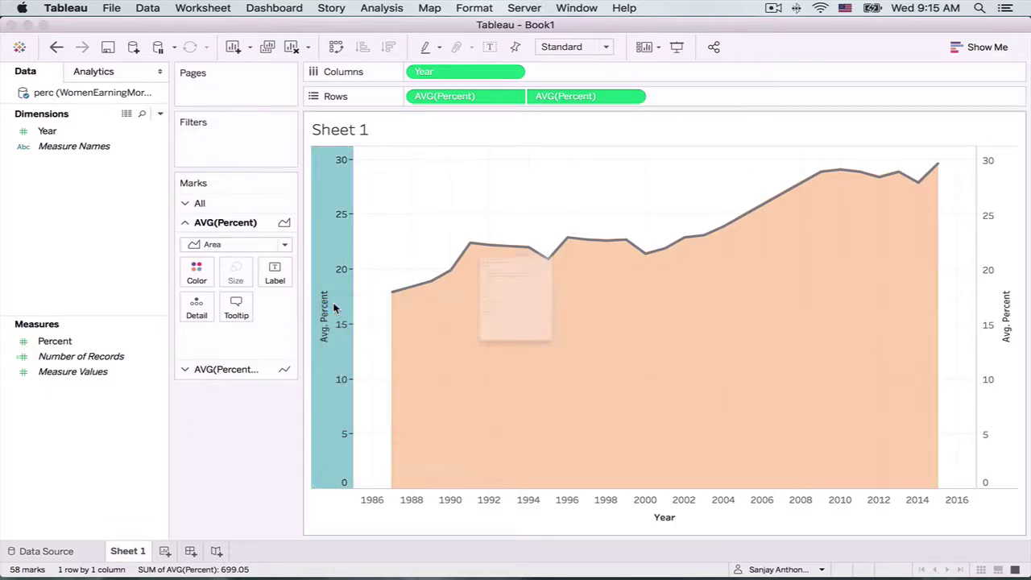
triple_click(424, 397)
key("BackSpace")
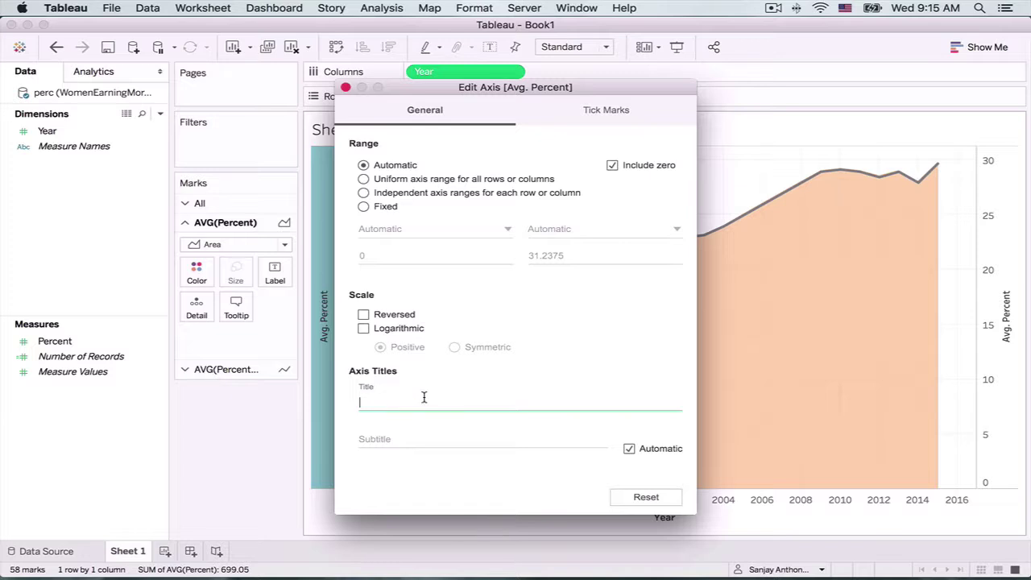
left_click(618, 110)
left_click(385, 192)
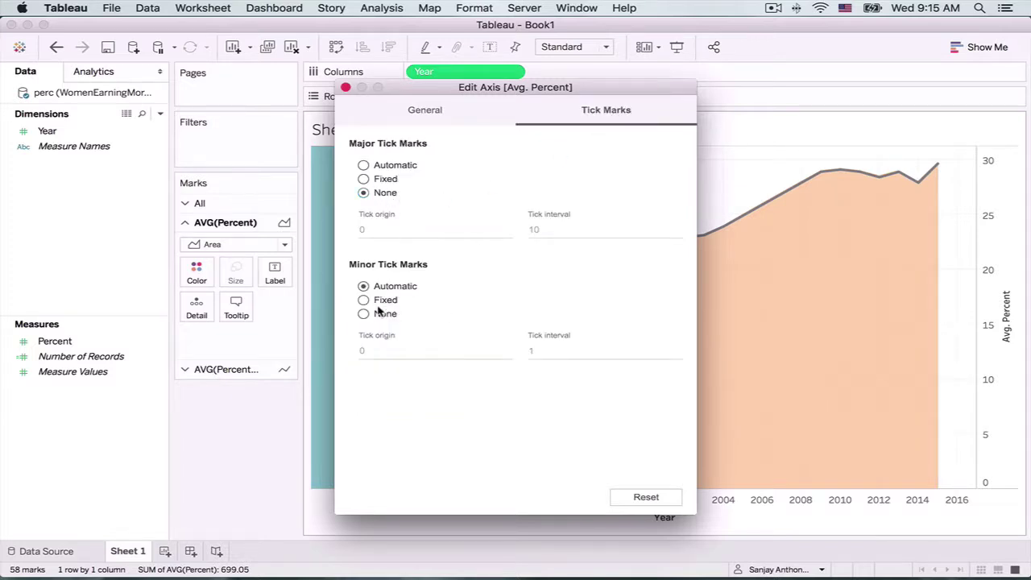
left_click(379, 313)
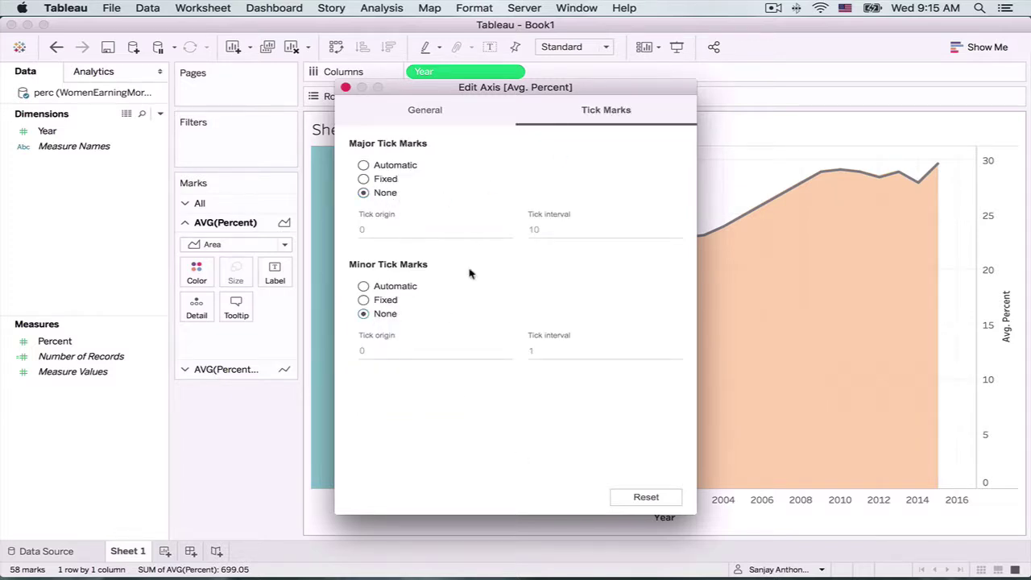
left_click(346, 87)
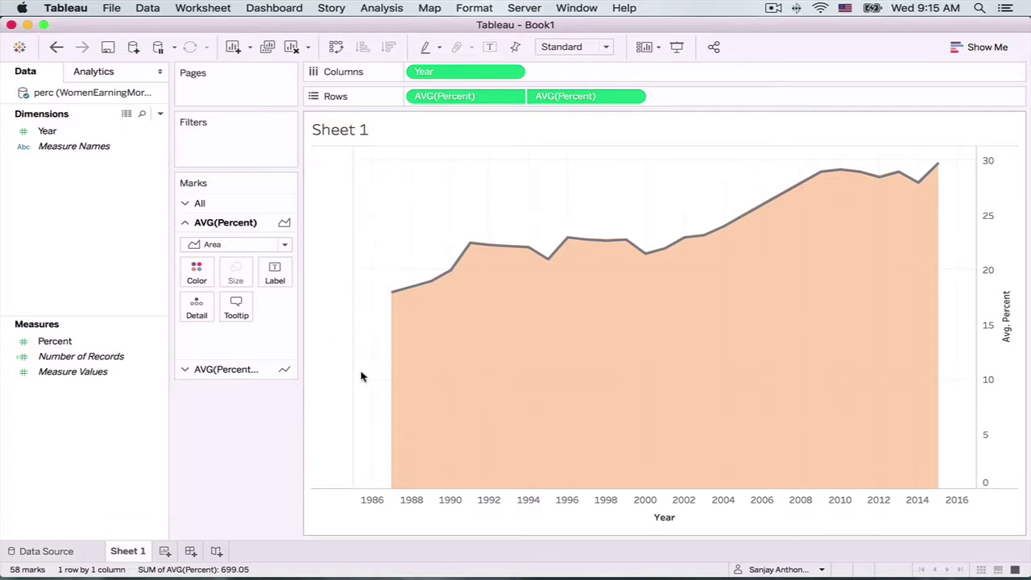
Step: Format the chart's lines so that the grid lines for both rows and columns are set to None
right_click(543, 201)
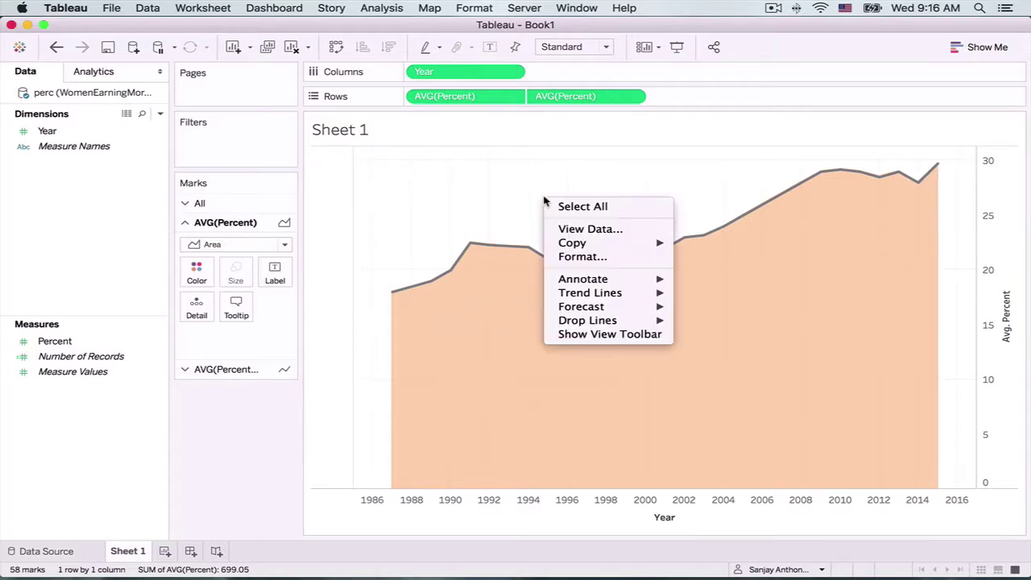
left_click(564, 256)
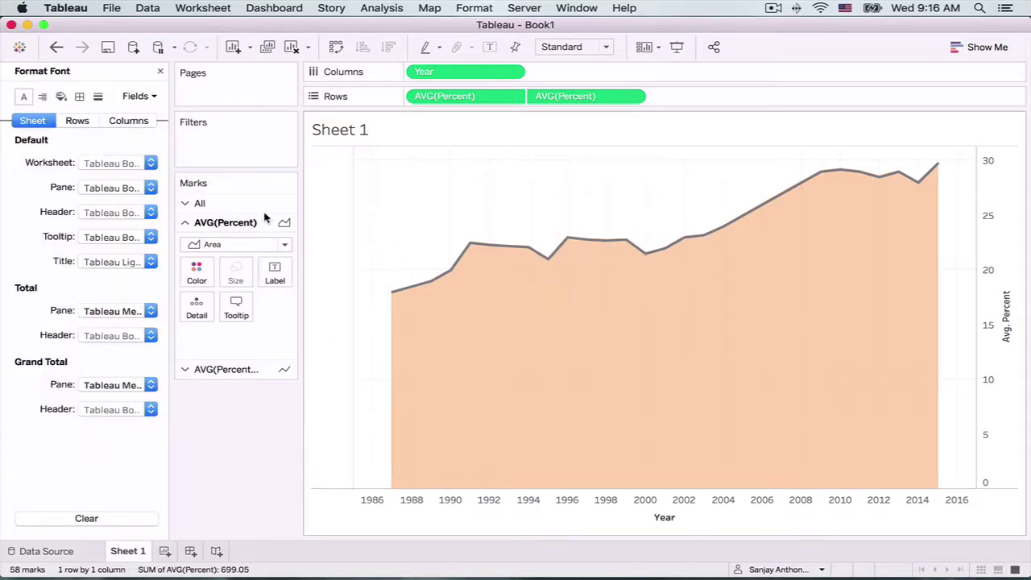
left_click(98, 97)
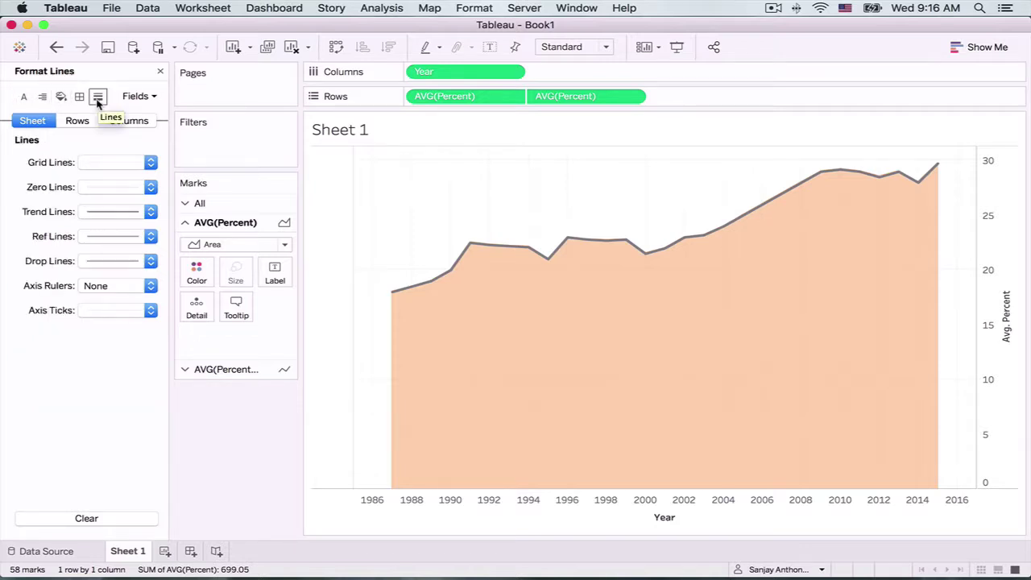
left_click(78, 120)
left_click(105, 162)
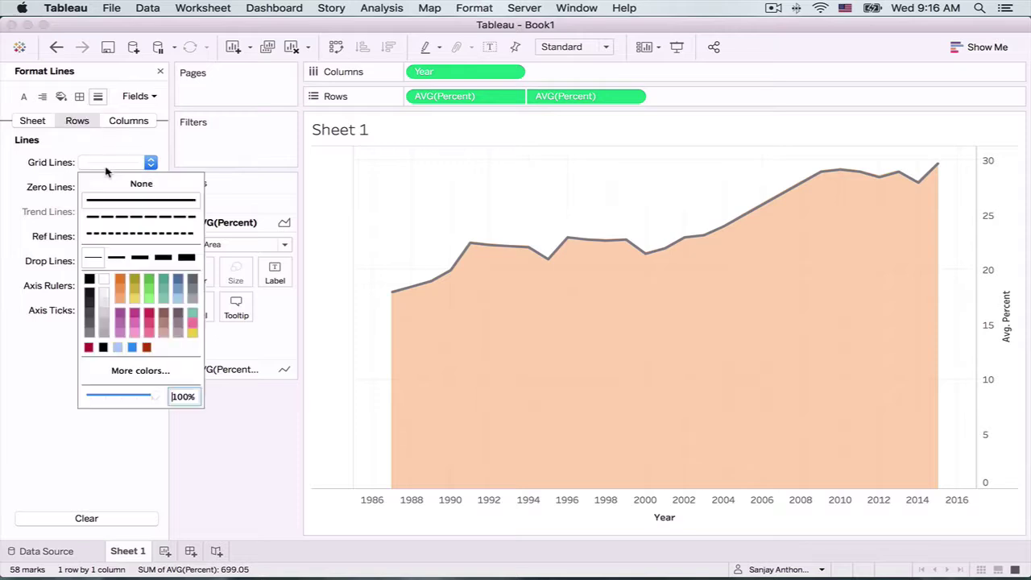
left_click(118, 184)
left_click(129, 120)
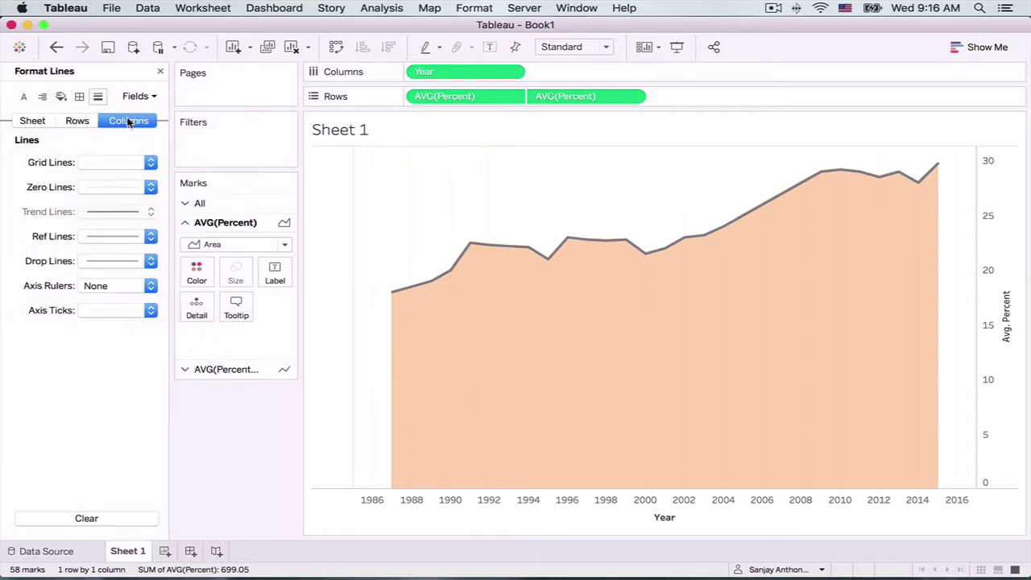
left_click(123, 164)
left_click(121, 185)
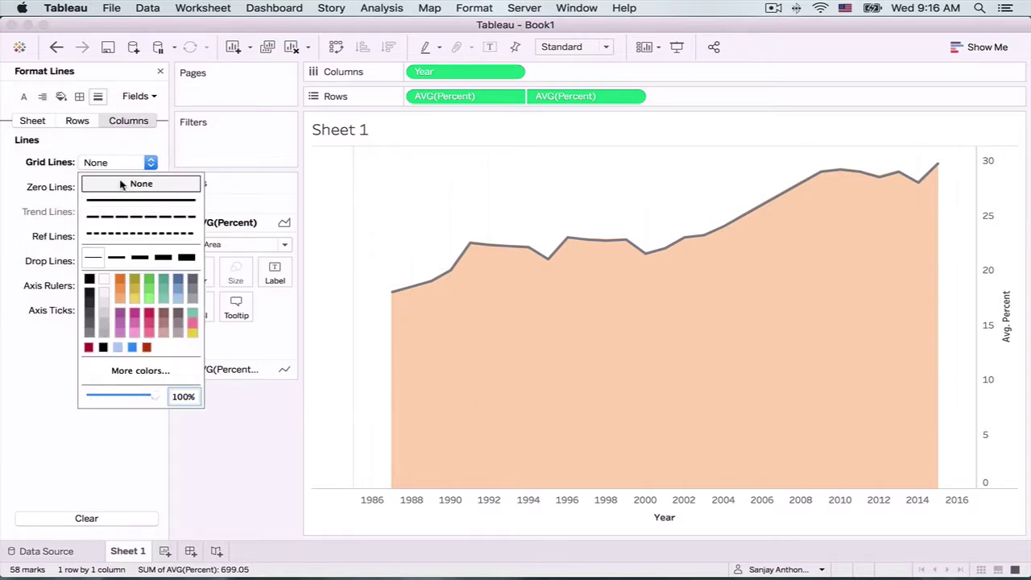
left_click(30, 422)
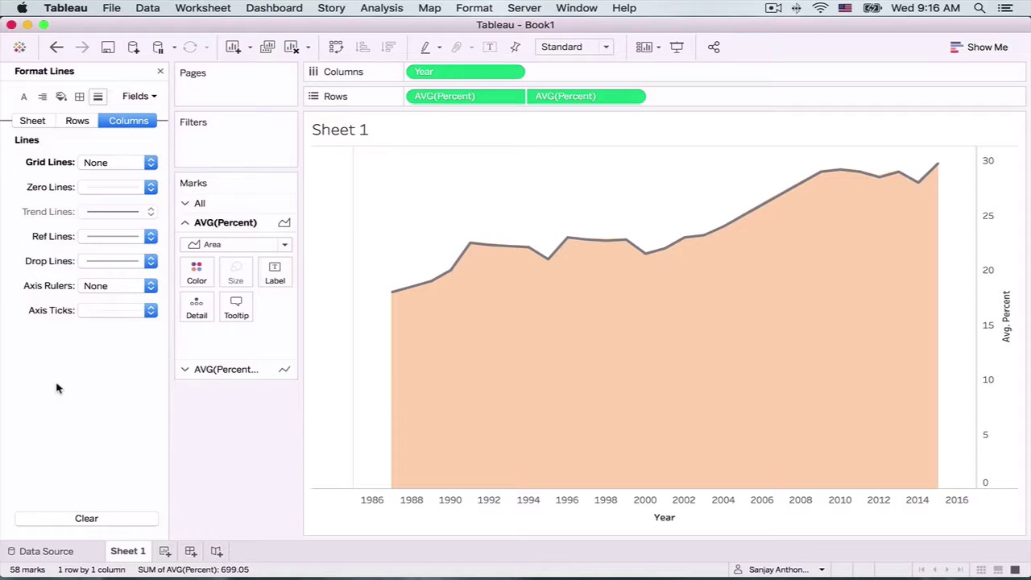
Step: Delete the sheet name placeholder from the worksheet title and apply the blank title
double_click(382, 137)
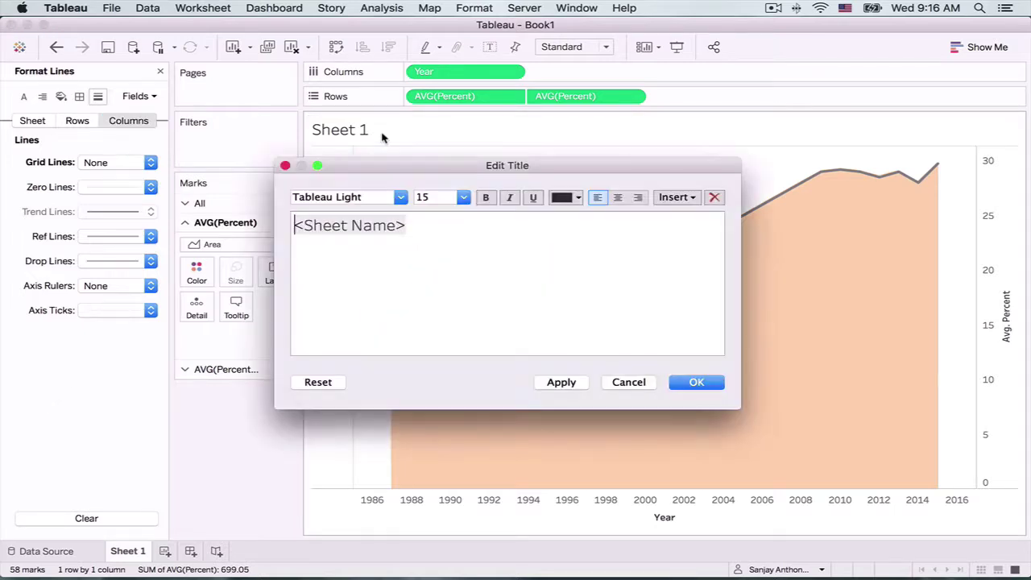
left_click_drag(423, 234, 249, 233)
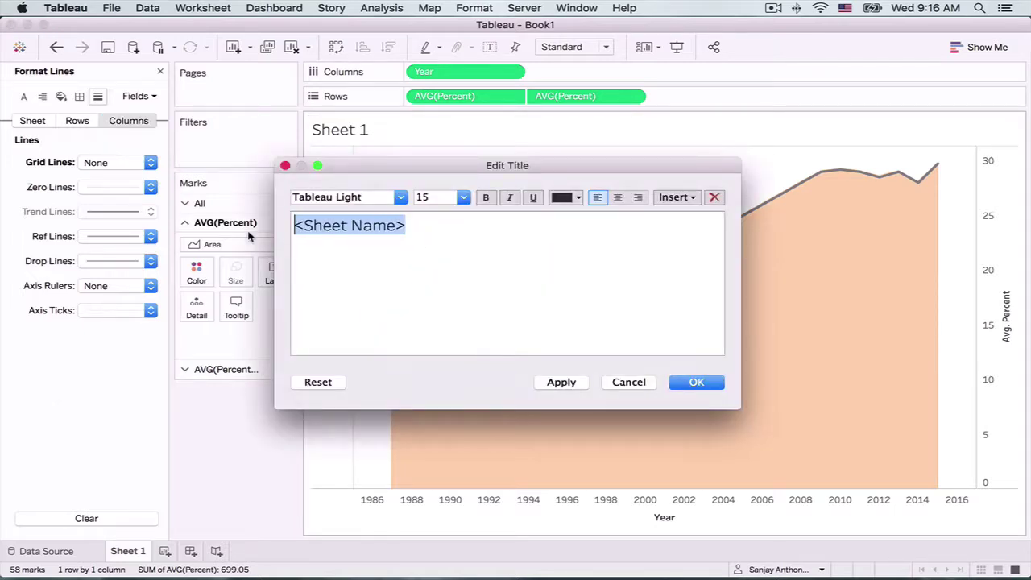
key("BackSpace")
left_click(564, 383)
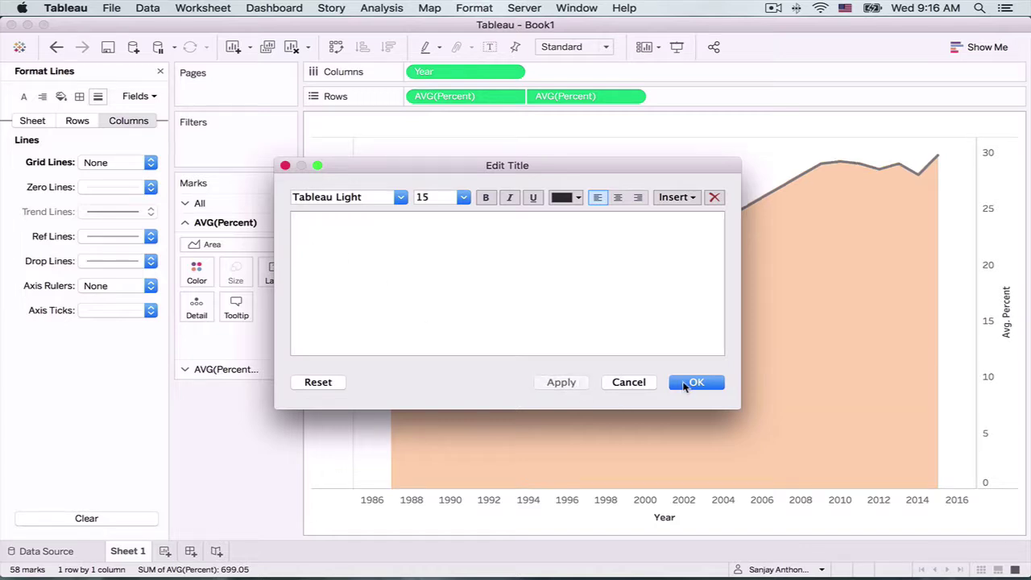
left_click(691, 381)
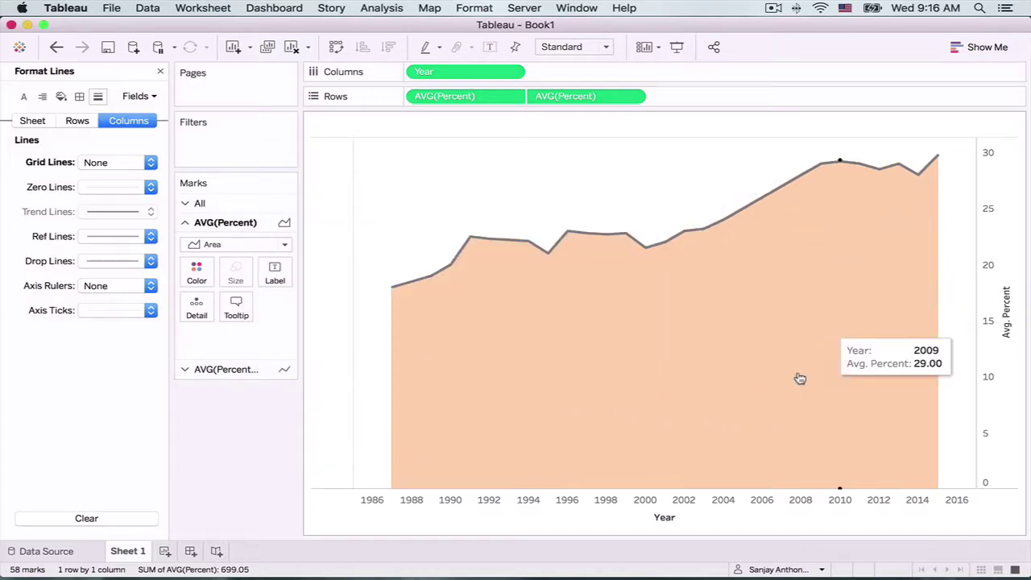
Step: Remove the Year axis title and set its major tick marks to a fixed interval of 5
right_click(622, 513)
left_click(655, 403)
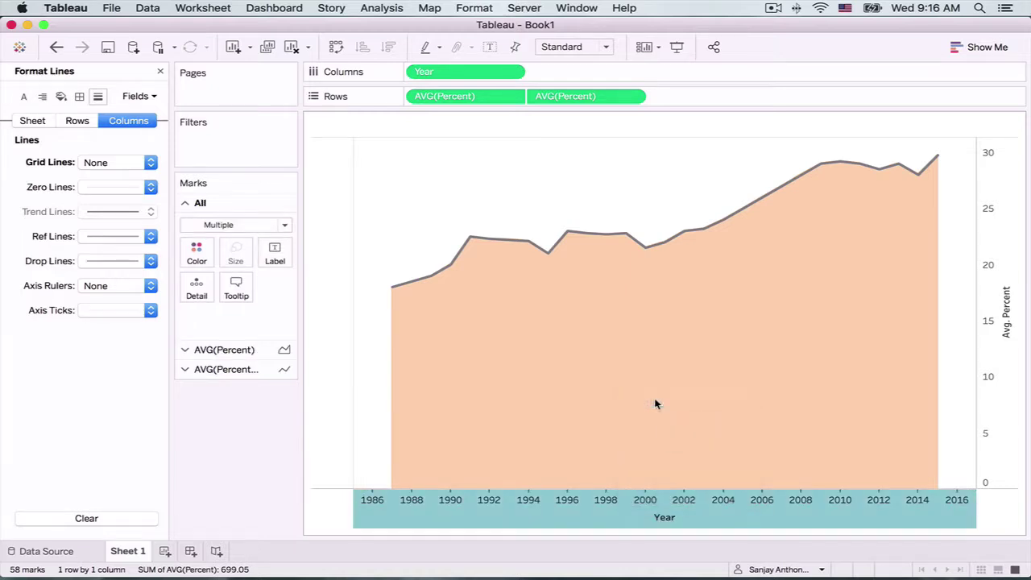
double_click(454, 404)
key("BackSpace")
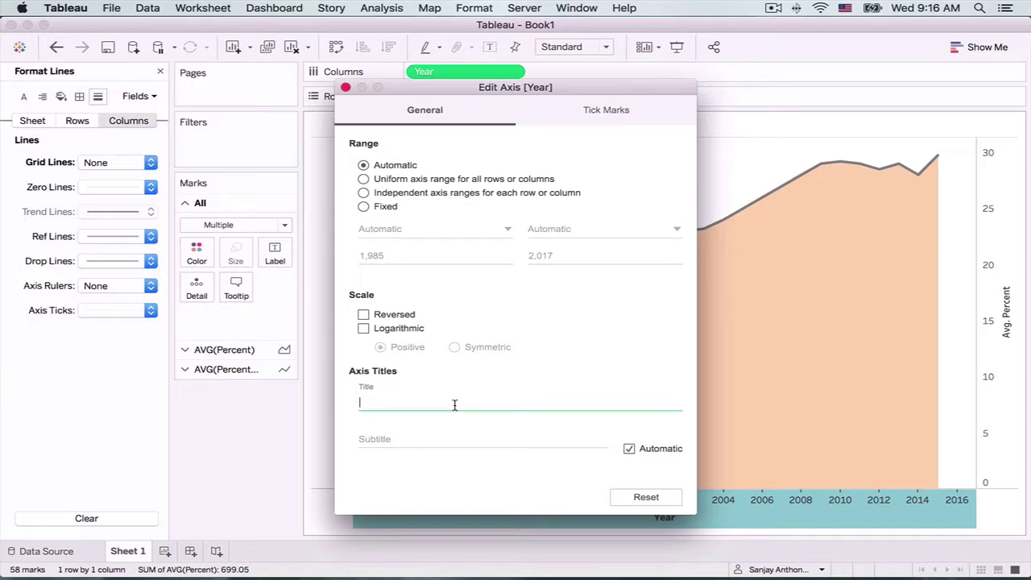
left_click(564, 114)
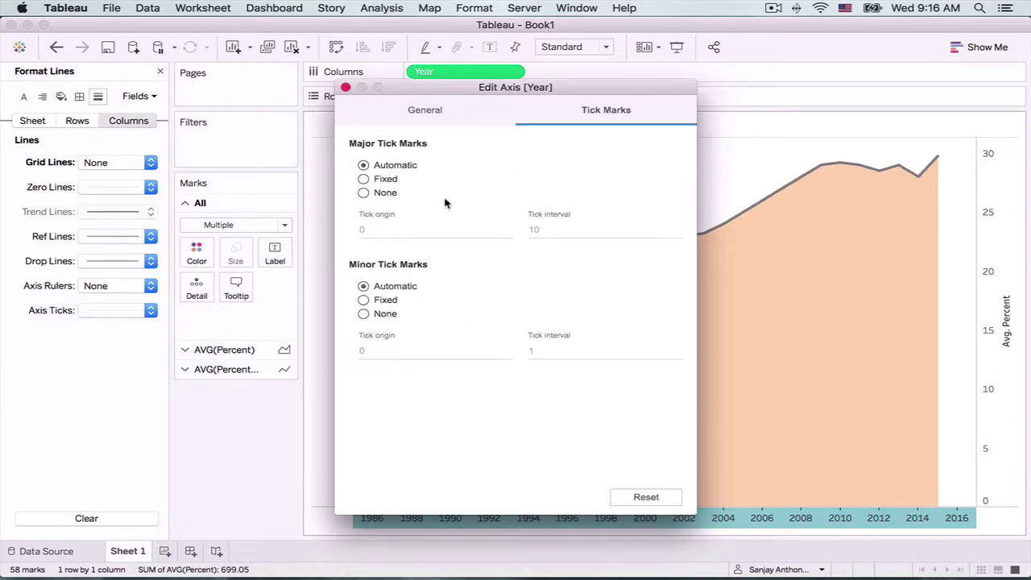
left_click(385, 179)
double_click(567, 231)
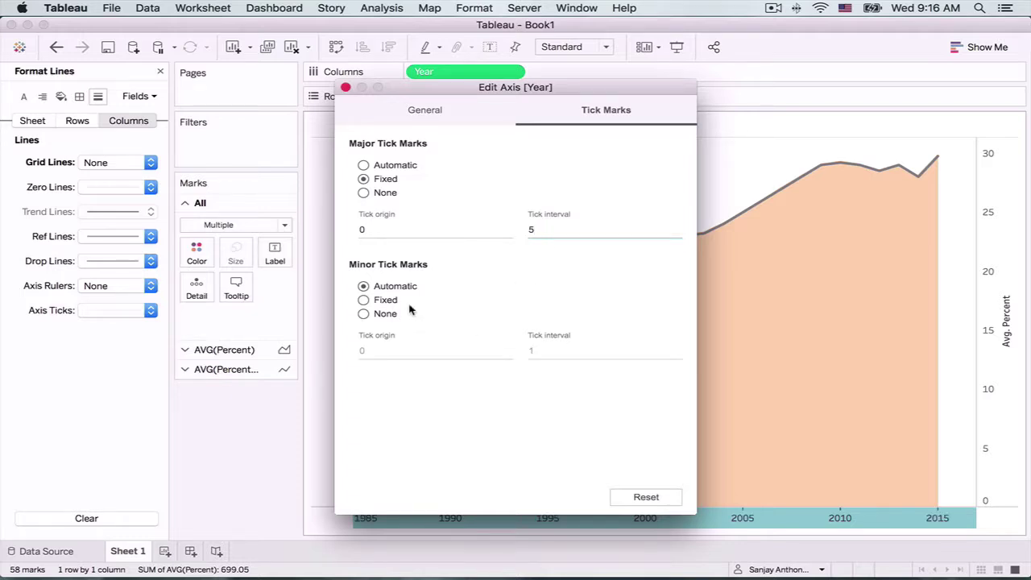
Step: Give the Year axis a fixed range starting at 1,985 and ending at 2,015
left_click(403, 111)
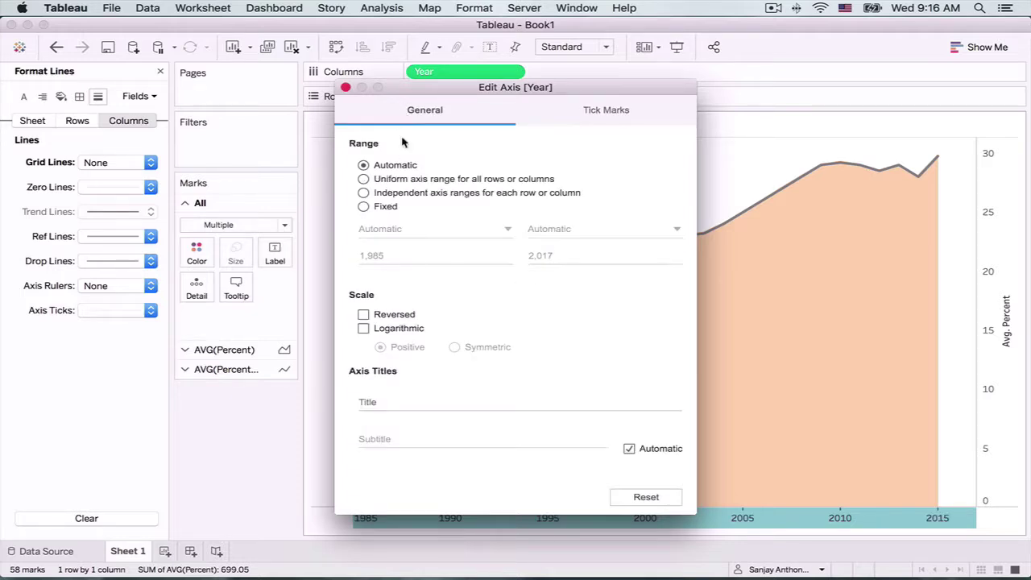
left_click(386, 207)
left_click(615, 255)
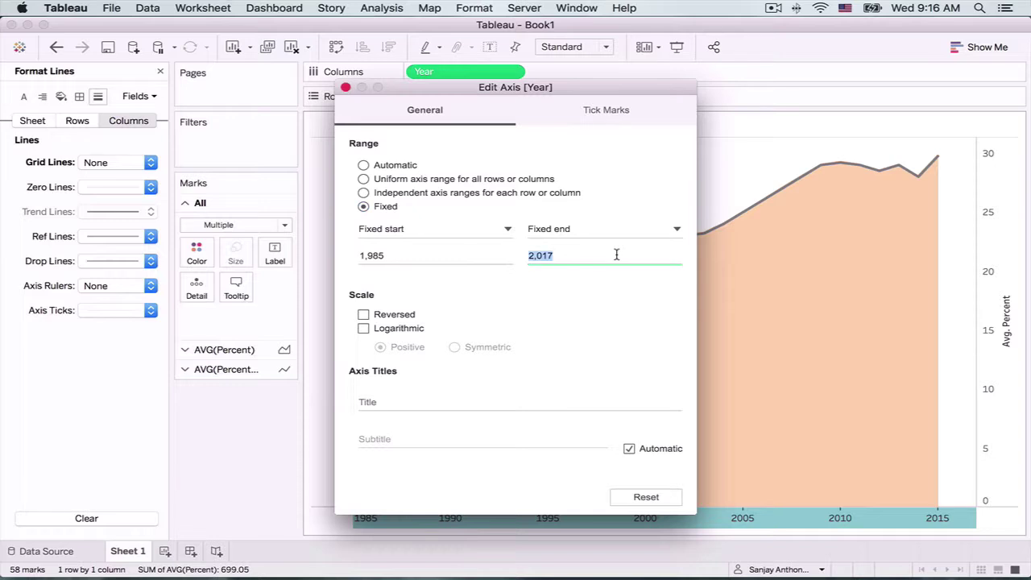
left_click(616, 254)
key("BackSpace")
type("5")
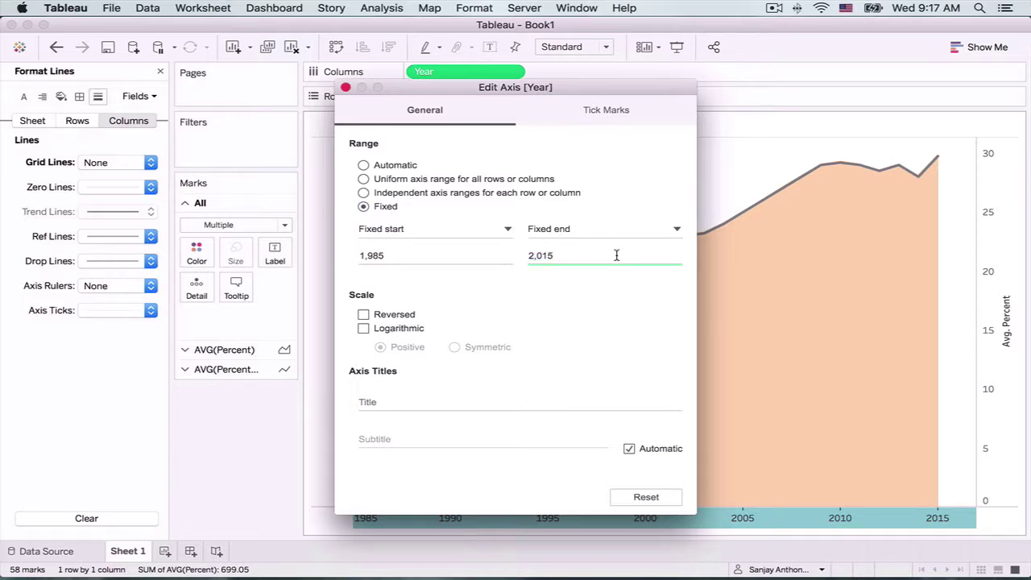
Step: Set the Year axis minor tick marks to fixed with an interval of 1 and finish editing the axis
left_click(554, 113)
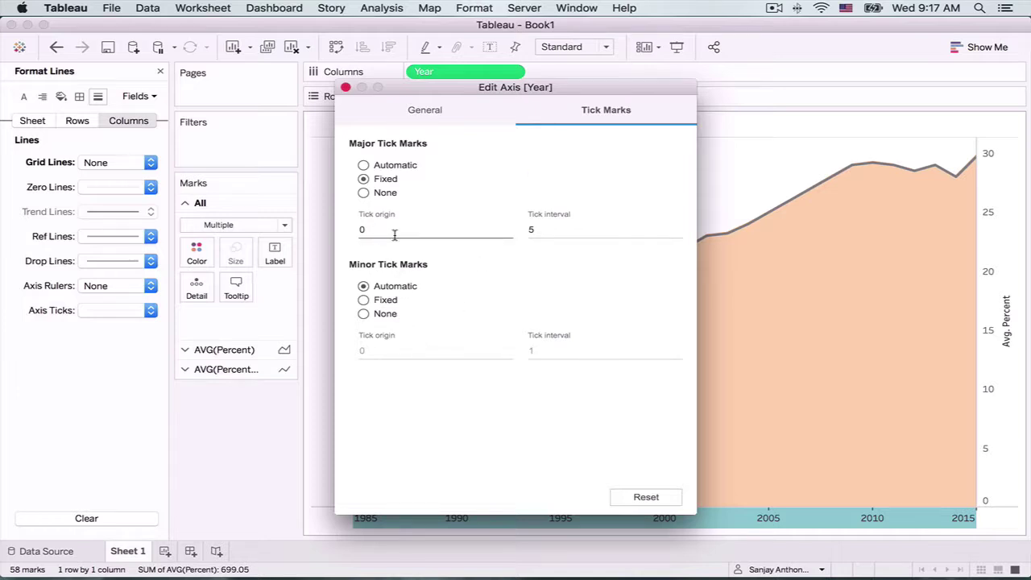
left_click(385, 301)
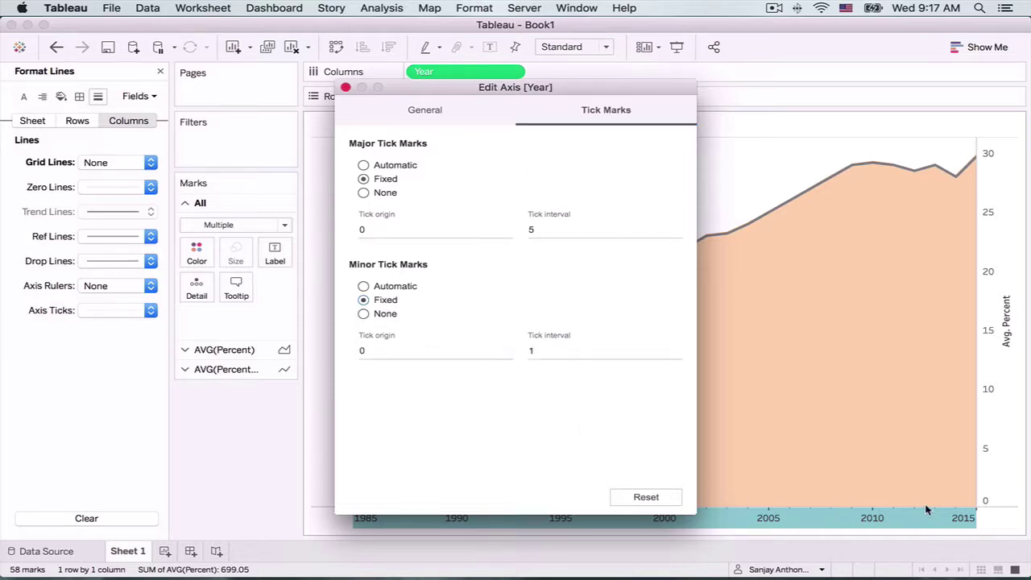
left_click(345, 88)
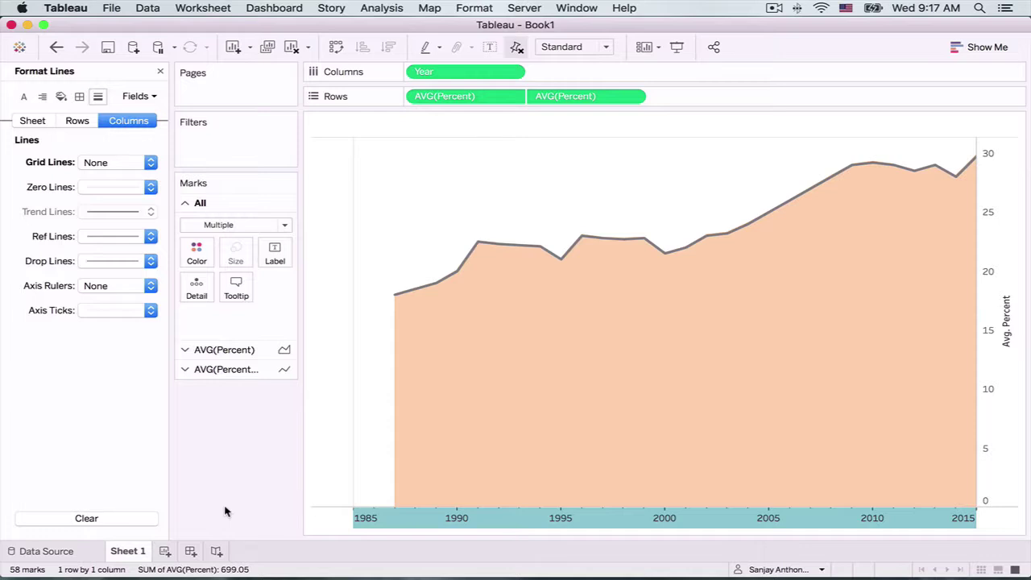
Step: Remove the second Avg. Percent axis title, fix its major tick marks at an interval of 10, and make its minor tick marks fixed
right_click(995, 343)
left_click(991, 347)
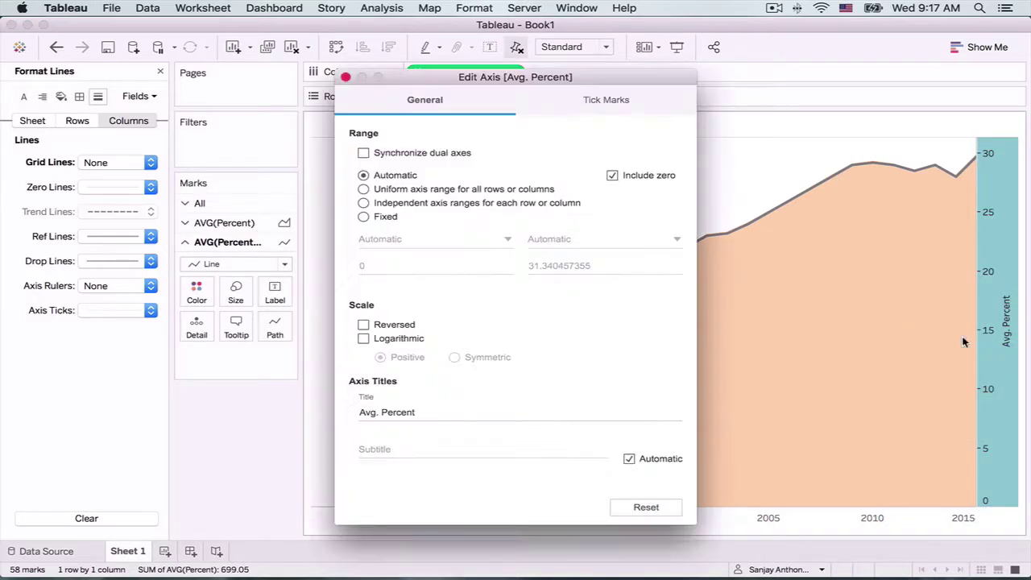
left_click(528, 413)
key("BackSpace")
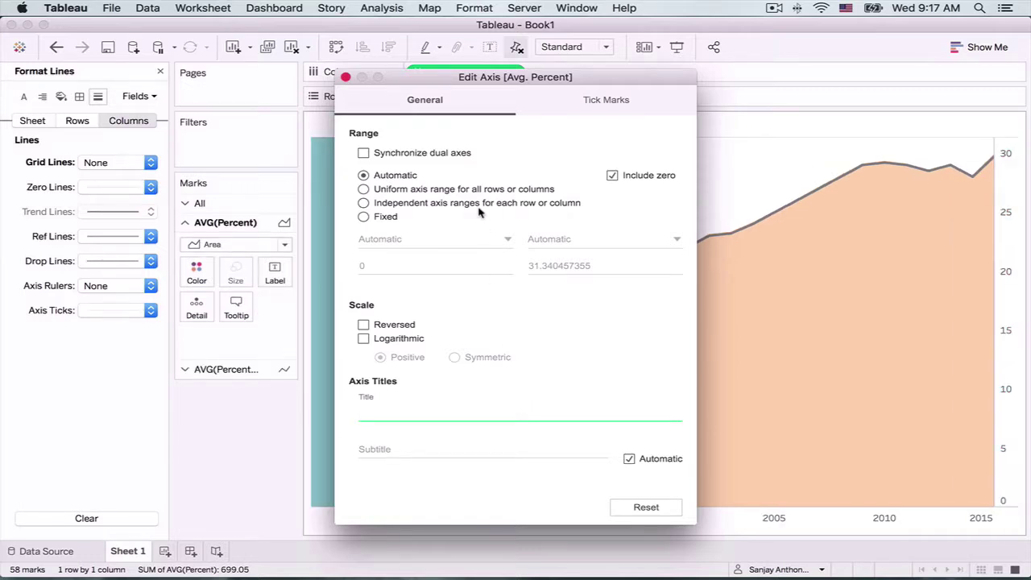
left_click(554, 102)
left_click(386, 170)
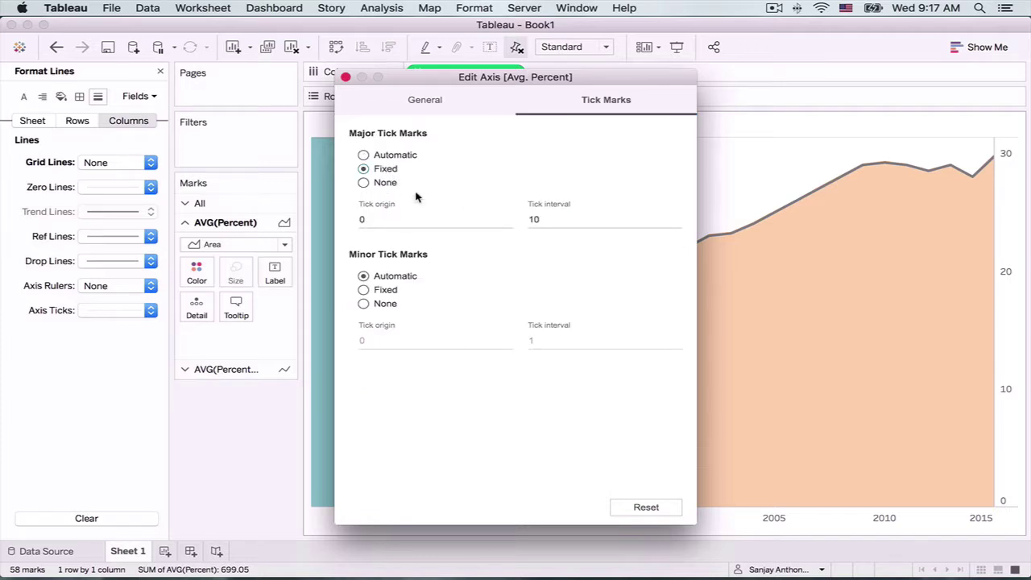
left_click(384, 292)
left_click(345, 76)
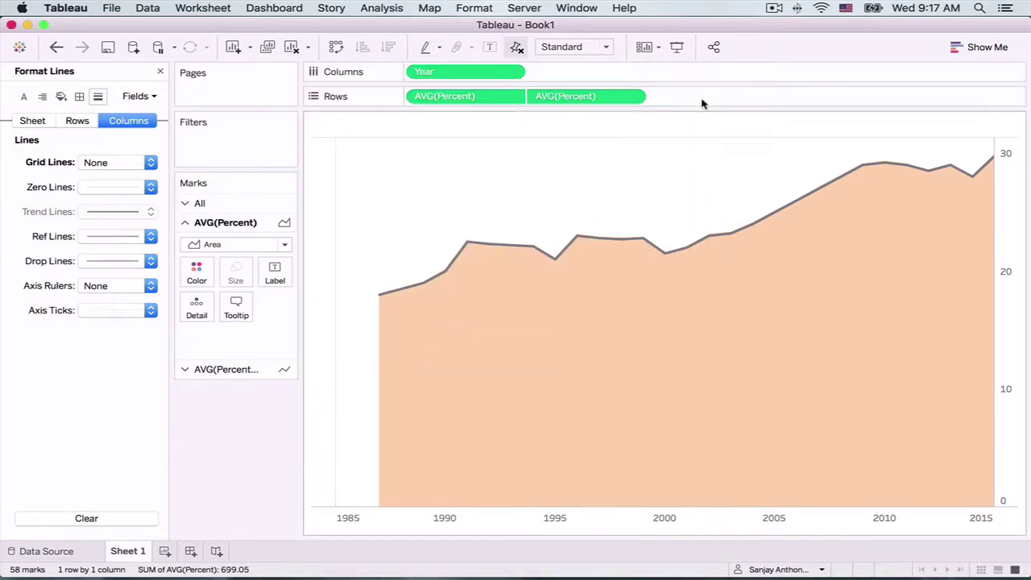
Step: View the finished area and line chart in presentation mode
left_click(677, 46)
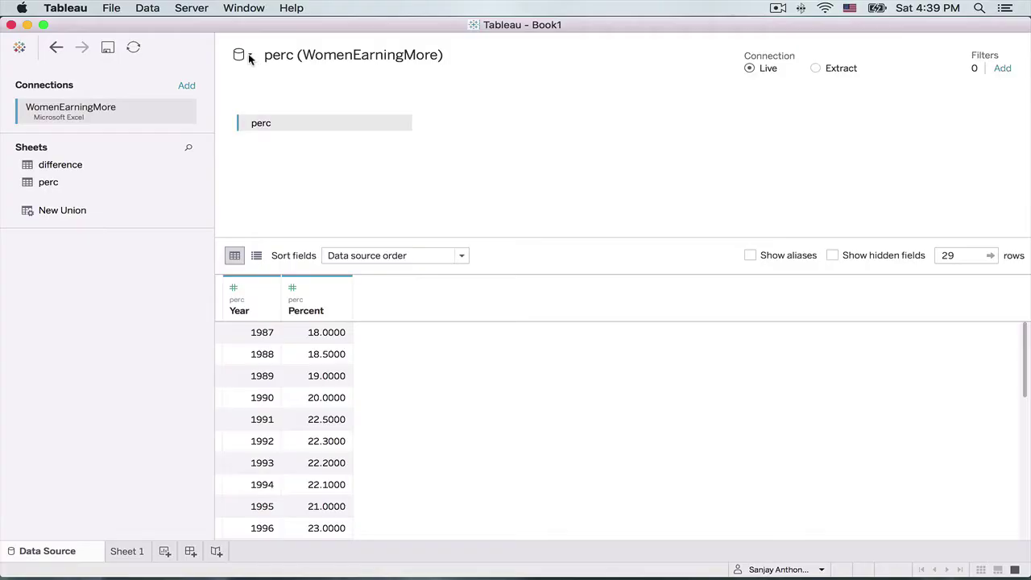
Step: Add WomenEarningMore.xlsx as a new Microsoft Excel data source and place its difference sheet on the canvas
left_click(243, 54)
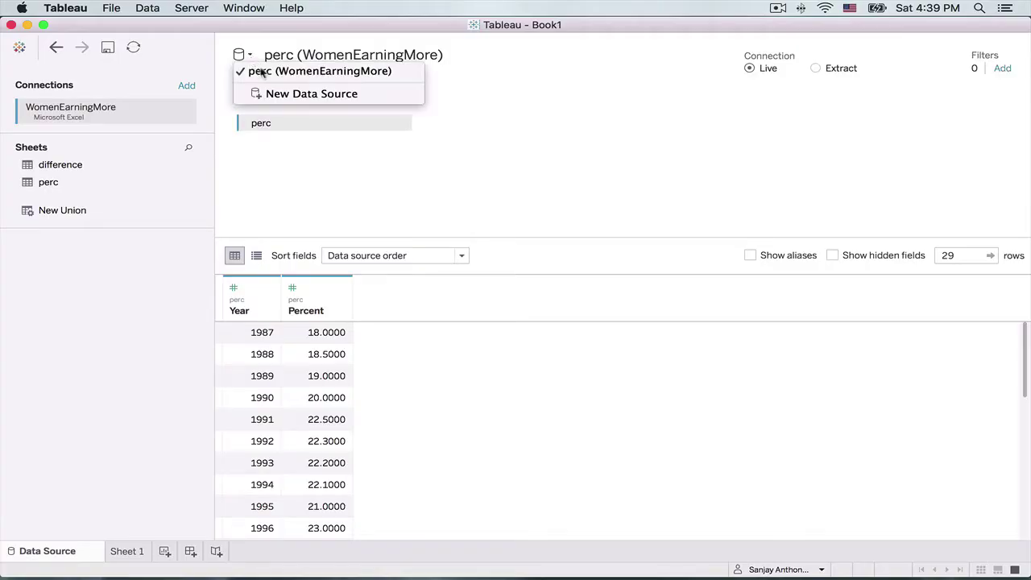
left_click(274, 94)
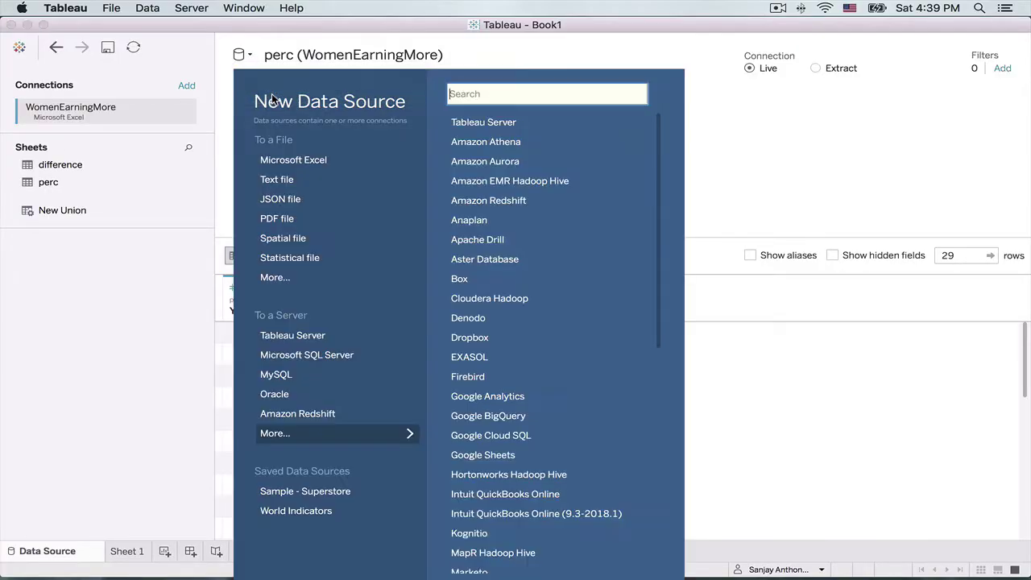
left_click(288, 160)
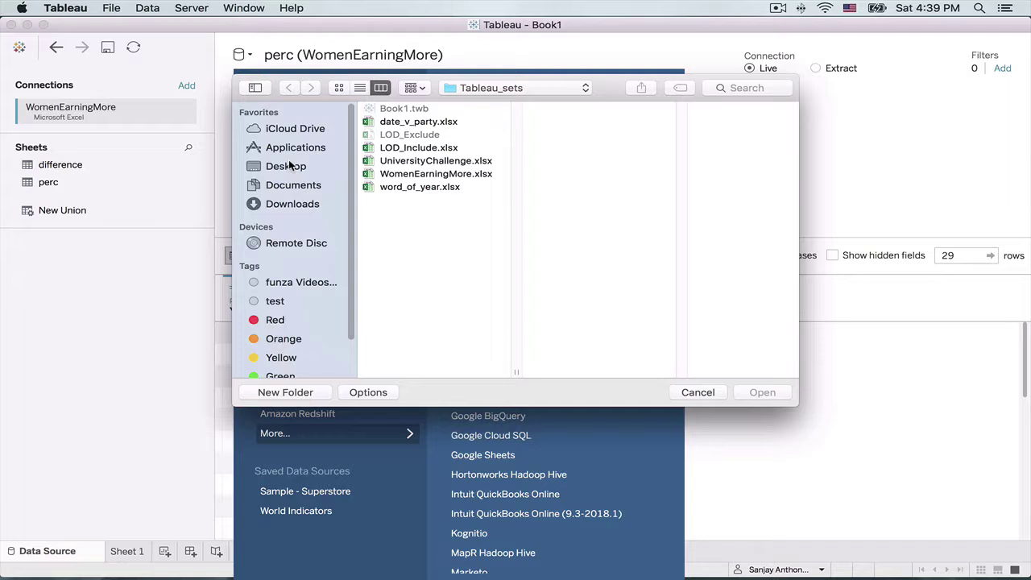
left_click(453, 174)
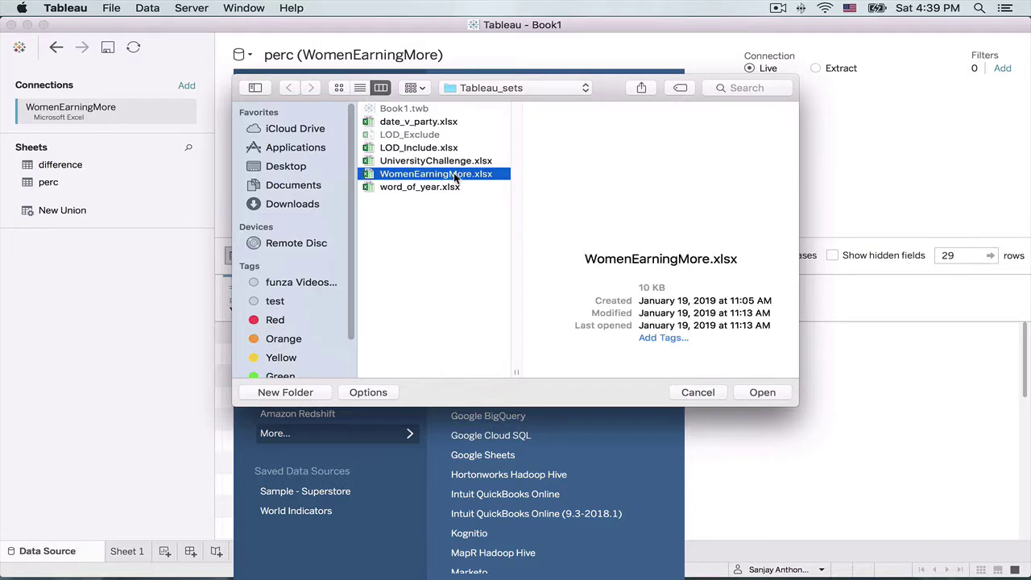
left_click(762, 393)
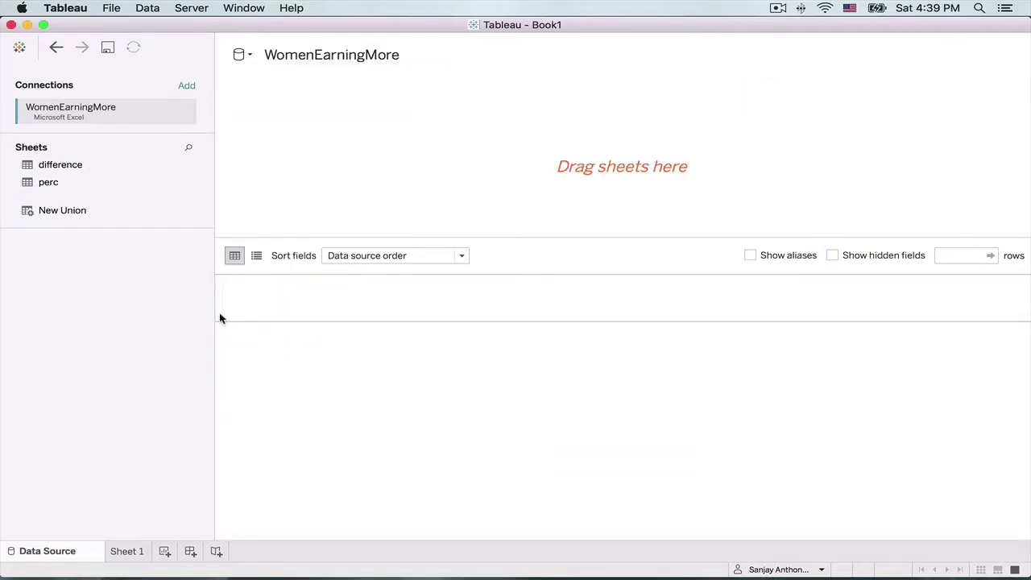
left_click_drag(62, 166, 442, 168)
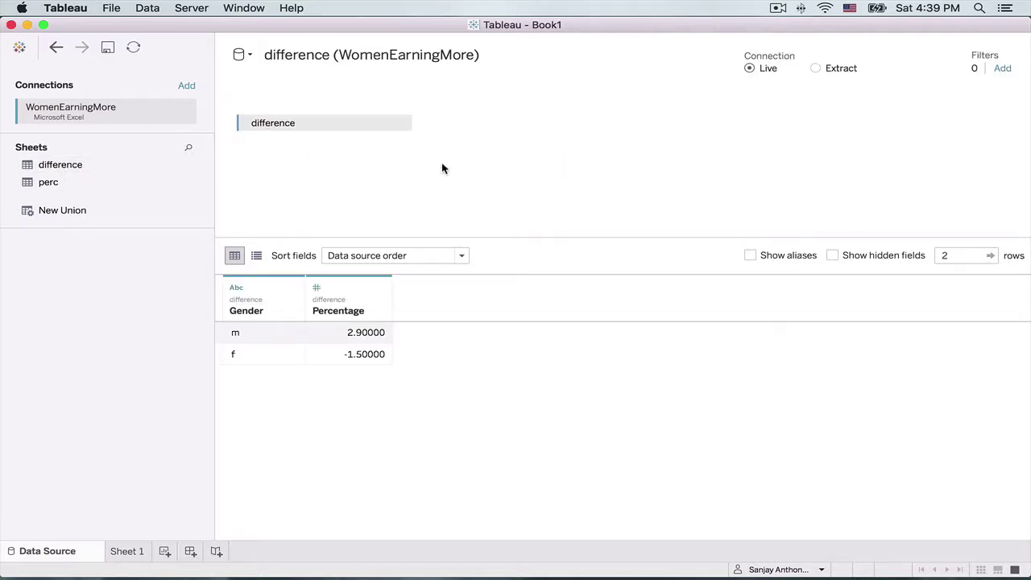
Step: Switch to the perc data source to review it, and return to the difference data source
left_click(250, 55)
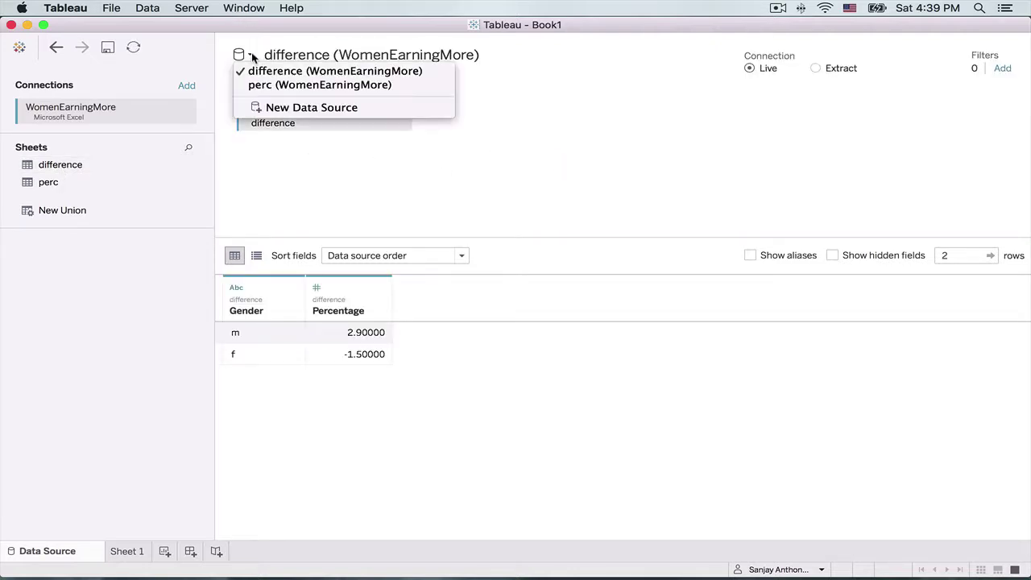
left_click(263, 86)
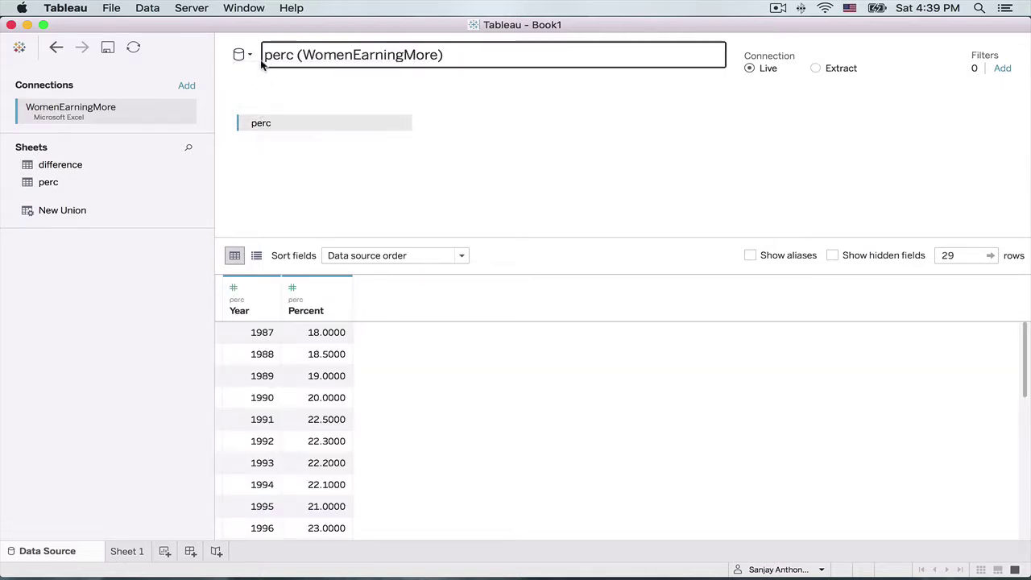
left_click(252, 58)
left_click(260, 73)
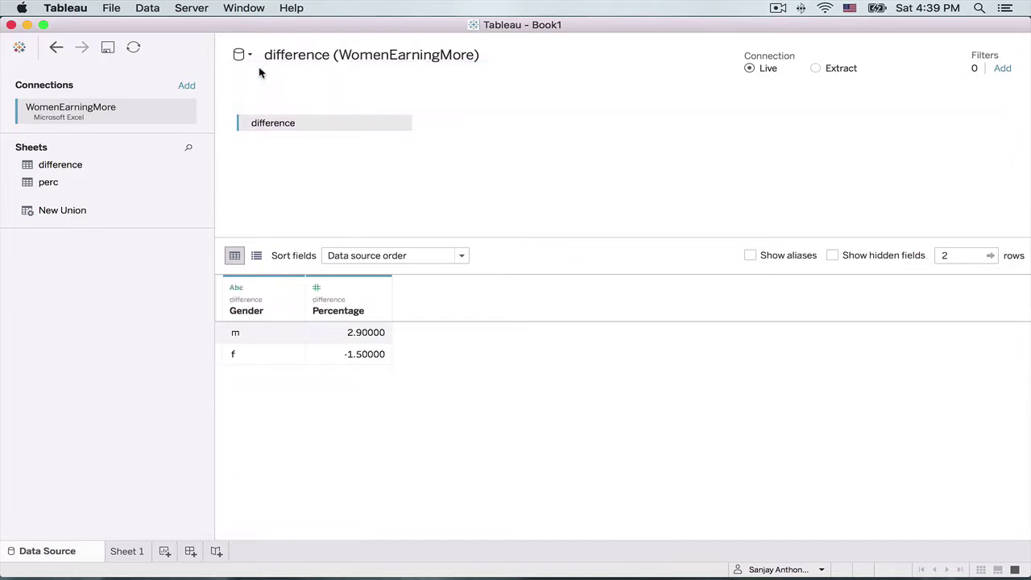
Step: Create a new worksheet with Gender on Columns and Percentage on Rows from the difference data source
left_click(127, 551)
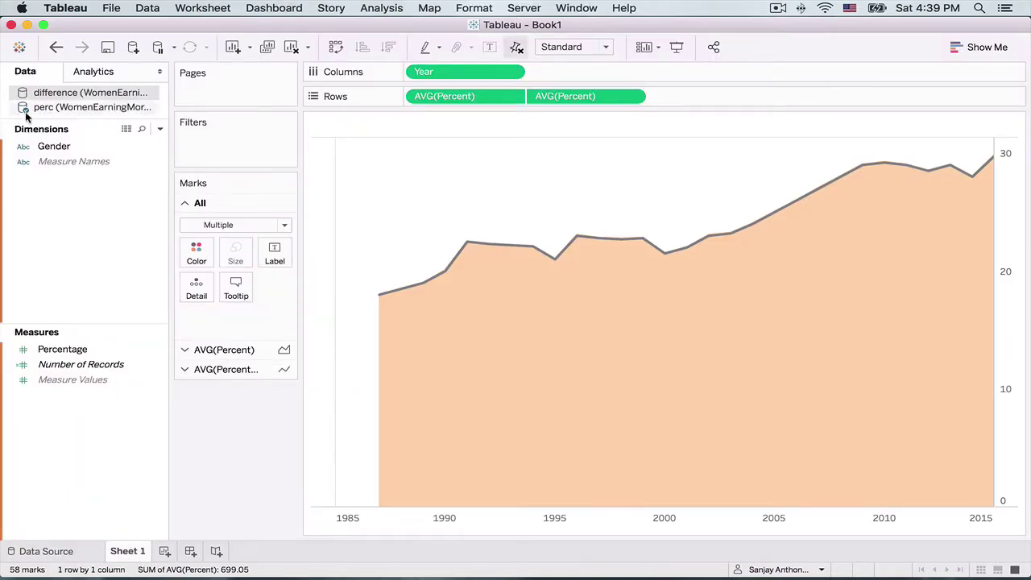
left_click(163, 551)
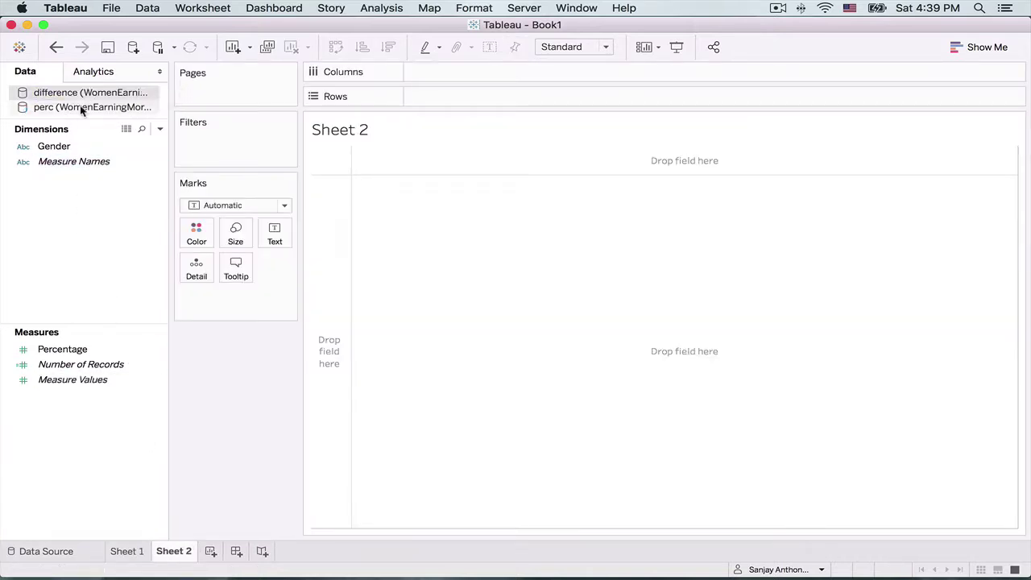
left_click_drag(70, 147, 450, 73)
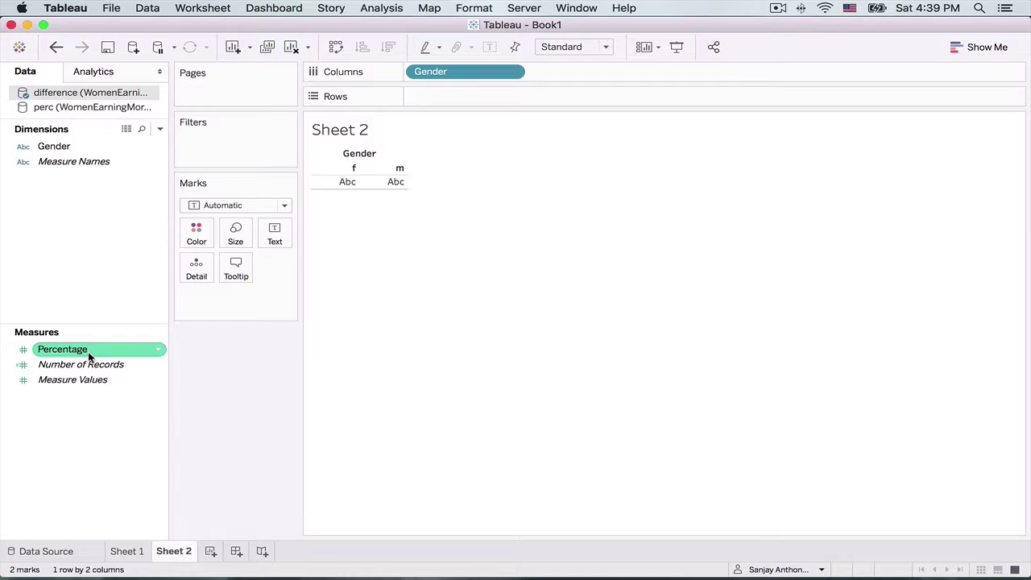
left_click_drag(88, 351, 430, 96)
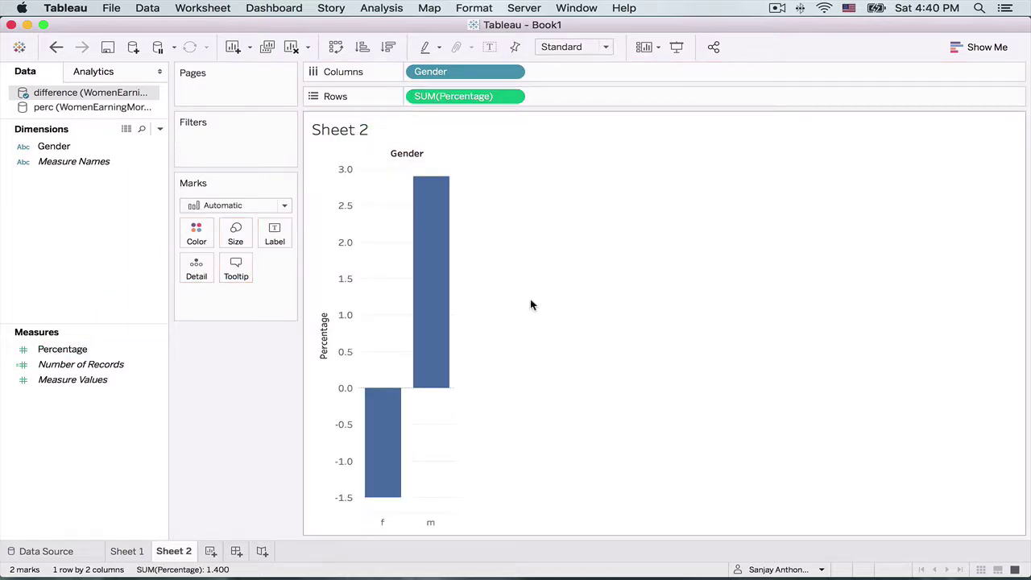
Step: Color the bars by Gender and select the Tableau 20 palette for editing their colors
left_click_drag(53, 146, 200, 241)
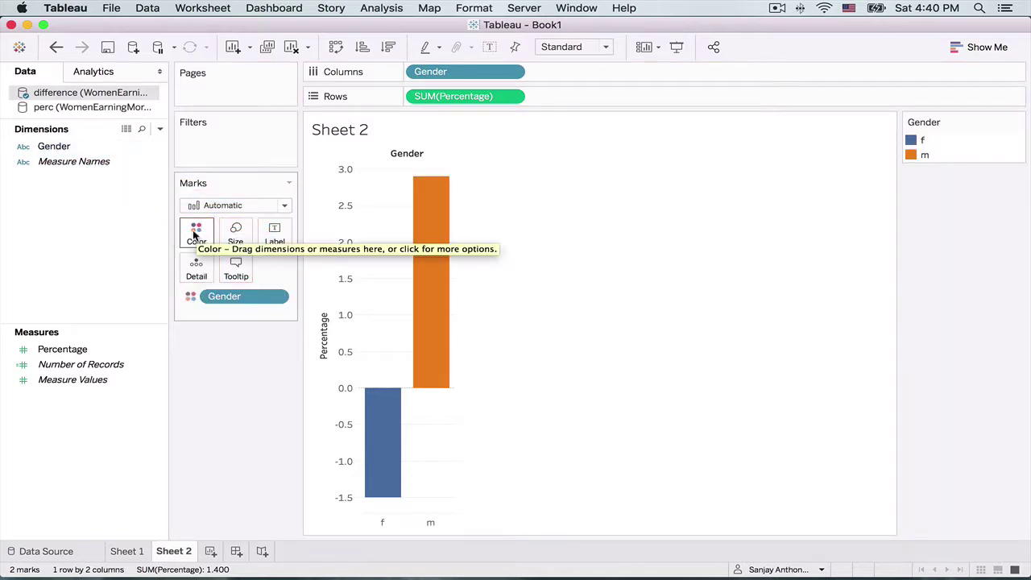
left_click(197, 235)
left_click(256, 282)
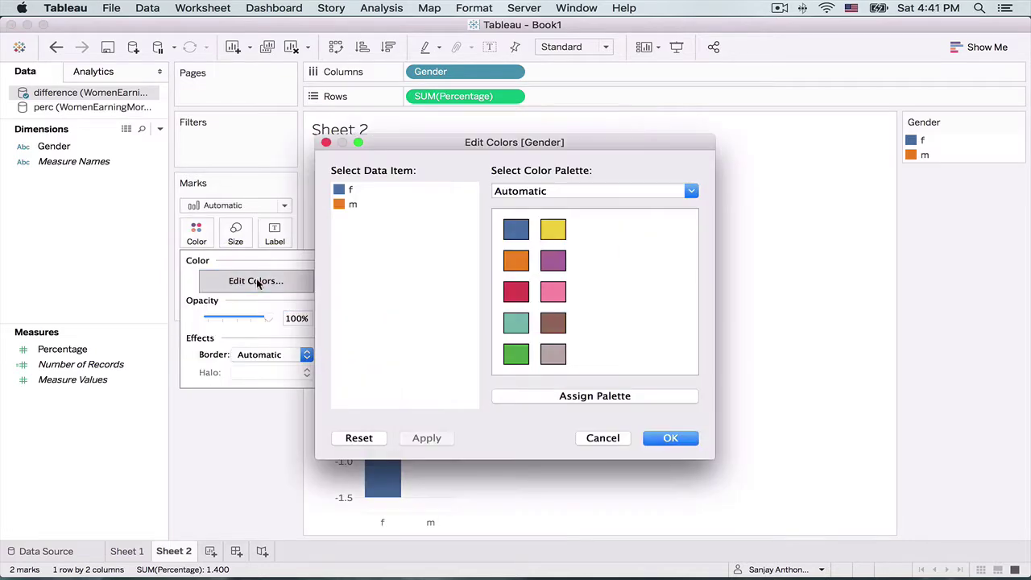
left_click(545, 192)
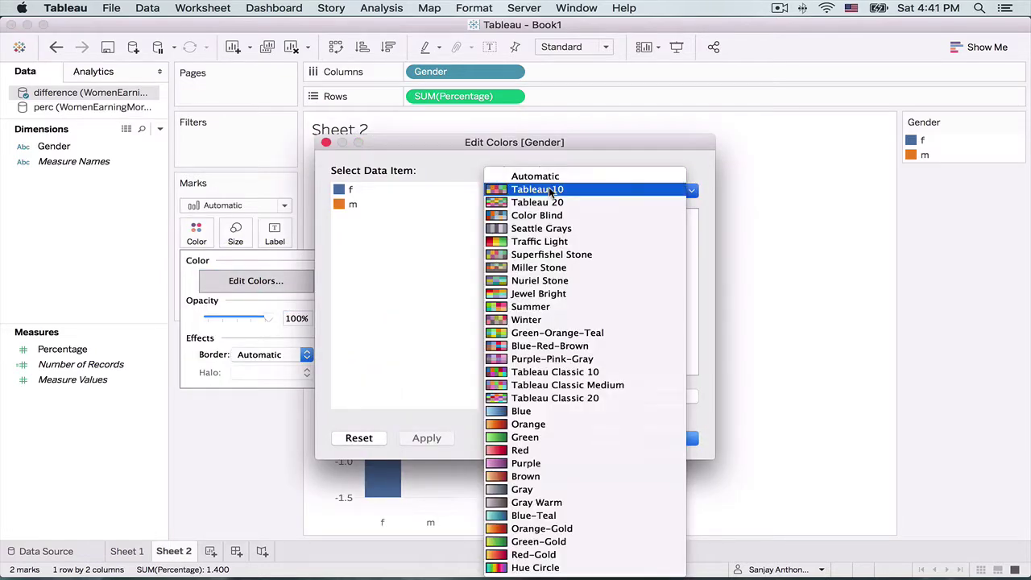
left_click(549, 203)
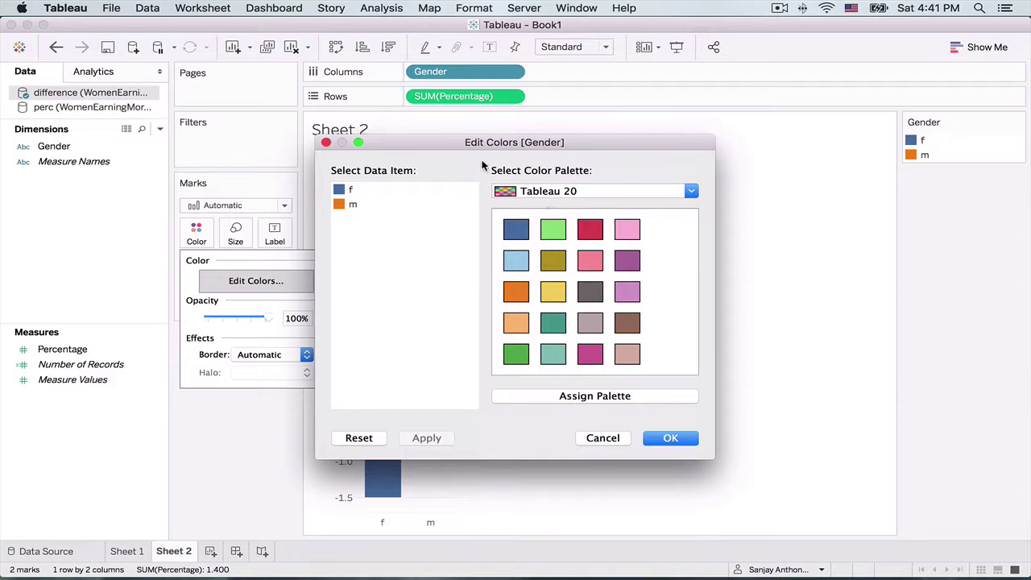
left_click_drag(462, 140, 660, 91)
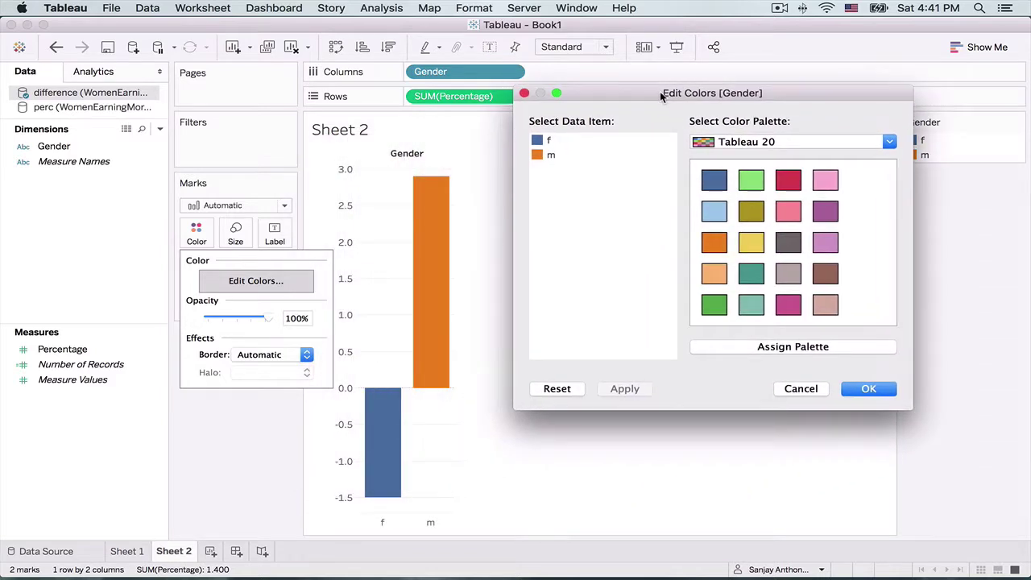
Step: Assign dark blue to m and light blue to f, and apply the Gender colors
left_click(551, 155)
left_click(714, 181)
left_click(524, 143)
left_click(712, 211)
left_click(623, 388)
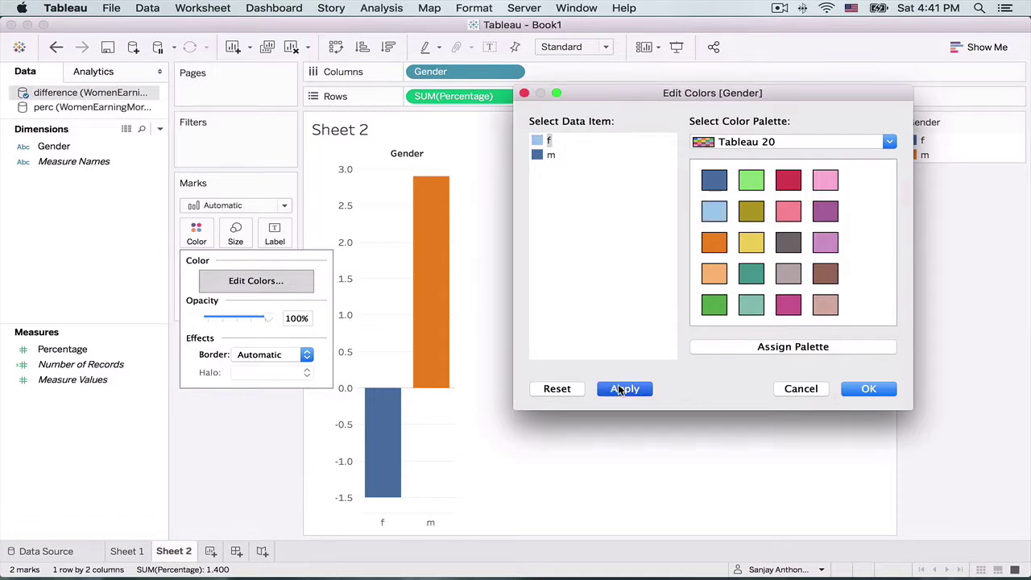
left_click(854, 388)
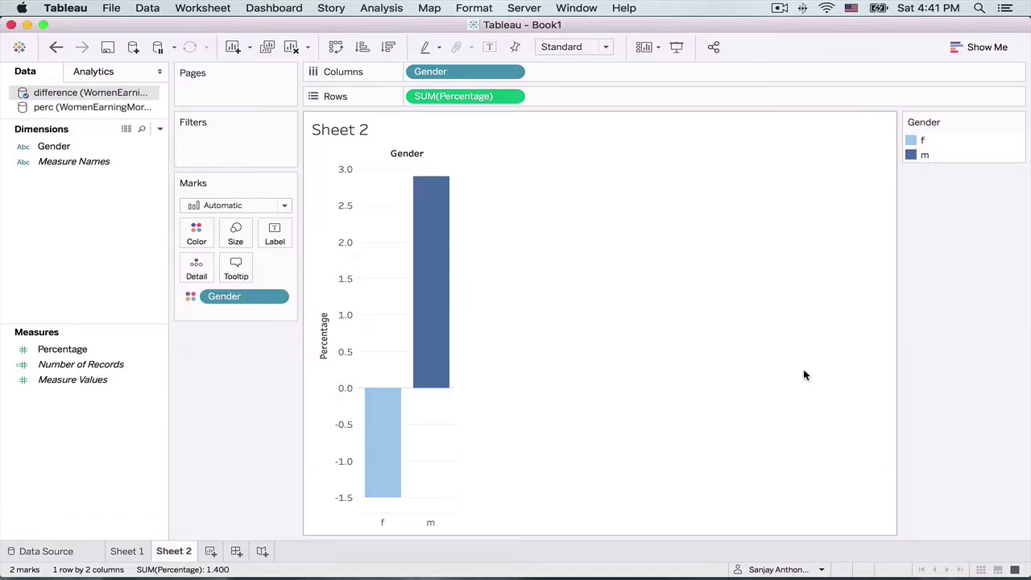
Step: Sort the Gender bars in descending order of Percentage and hide the Gender color legend
left_click(388, 47)
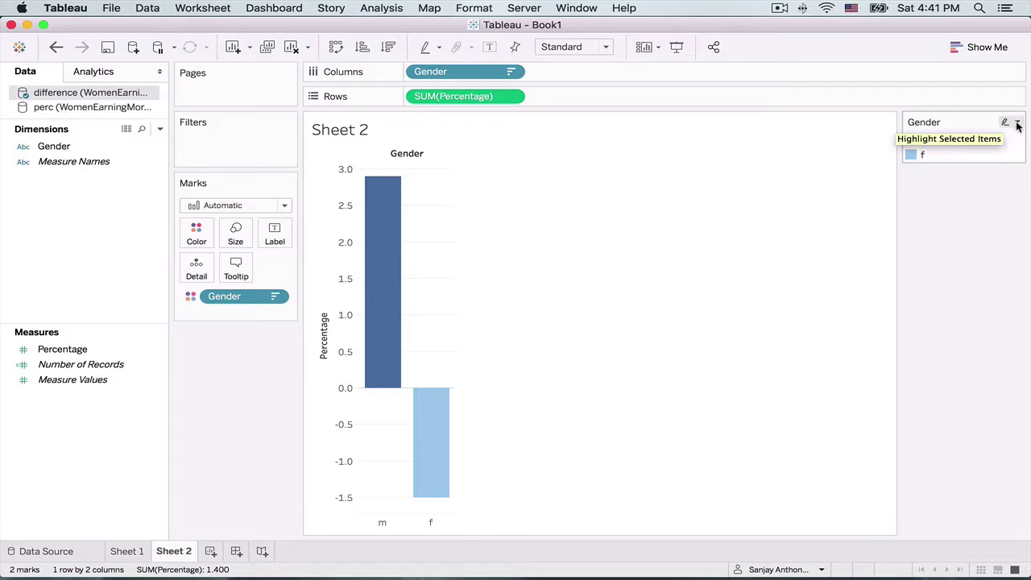
left_click(1018, 122)
left_click(938, 250)
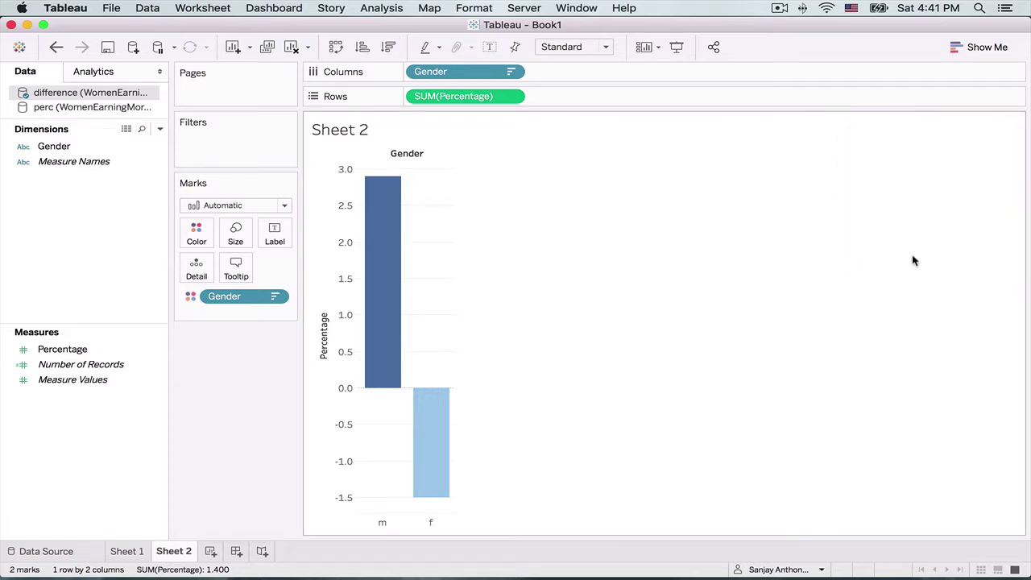
Step: Set the bar chart's grid lines to None and check the line formatting for rows and columns
right_click(462, 263)
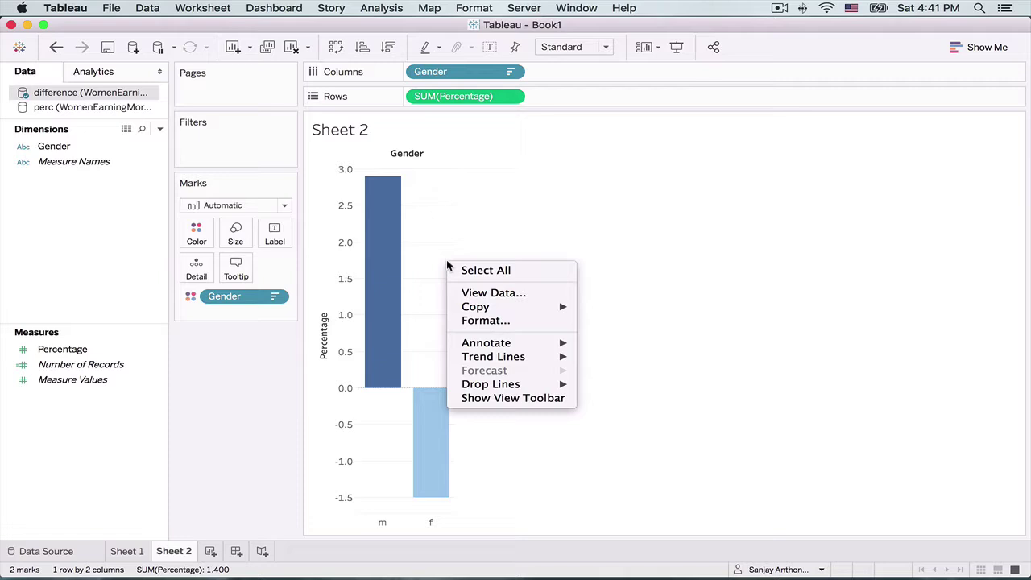
left_click(483, 319)
left_click(97, 96)
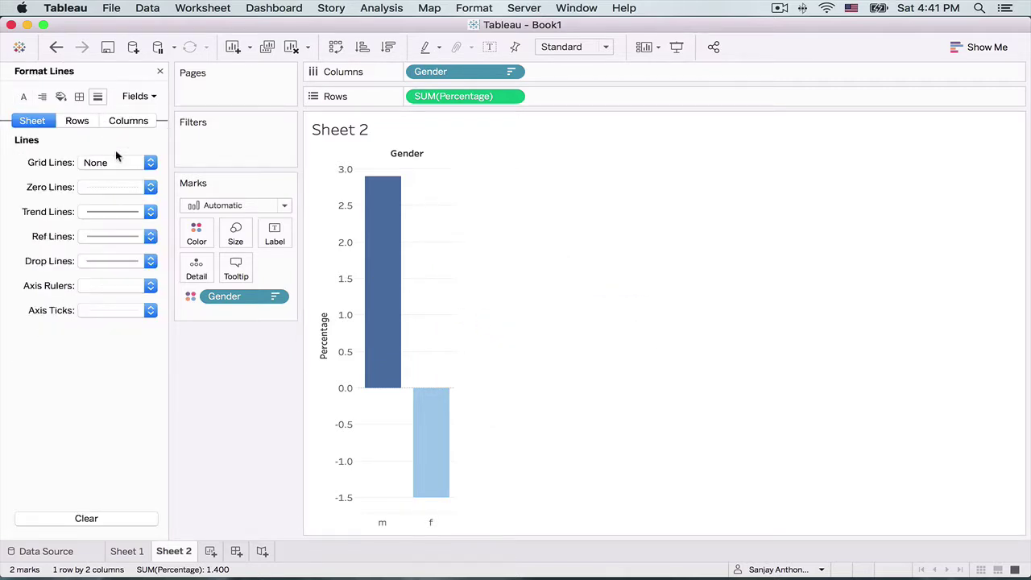
left_click(81, 121)
left_click(114, 165)
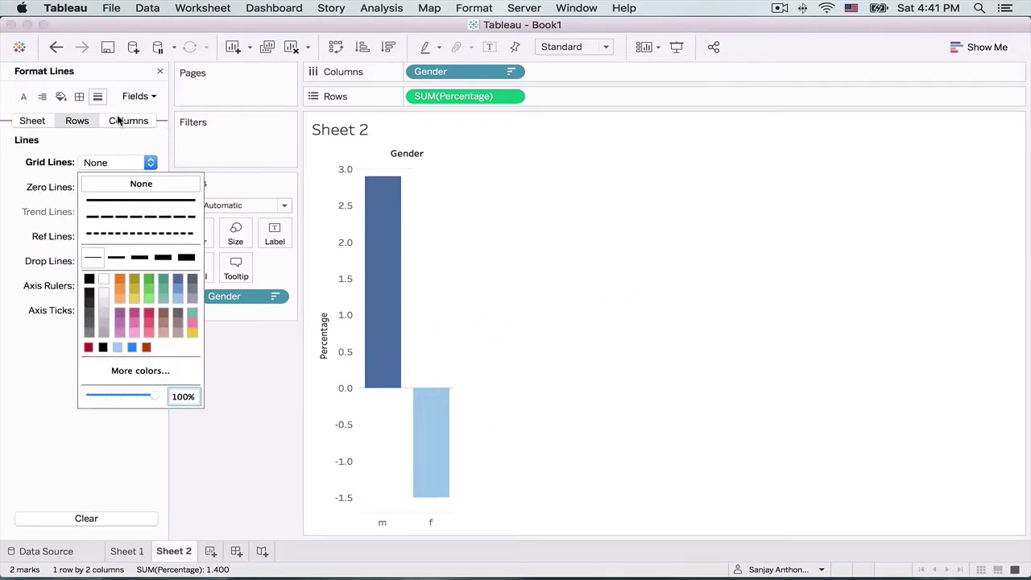
left_click(125, 120)
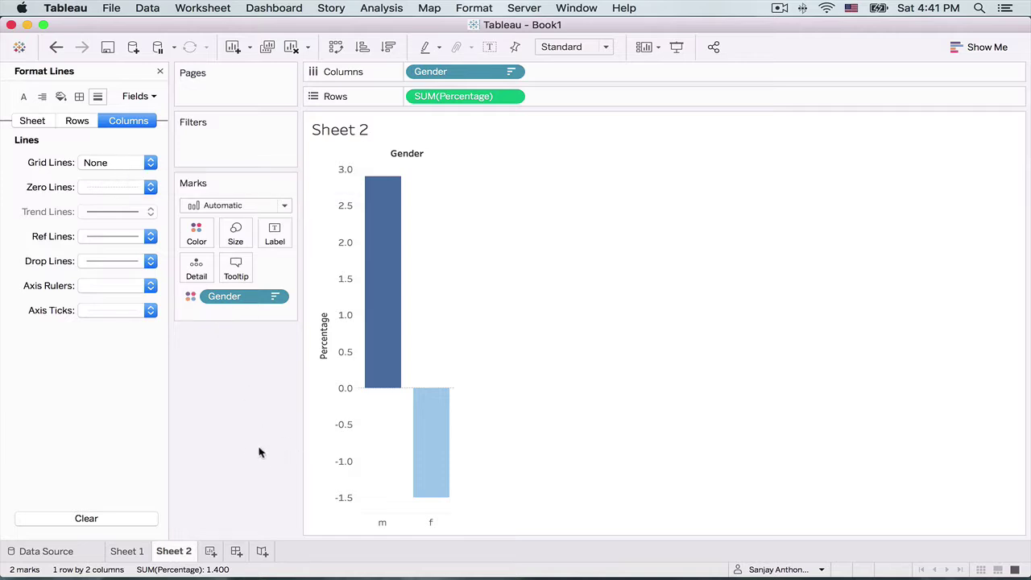
Step: Clear the worksheet title text and hide the Gender field label above the bars
right_click(360, 130)
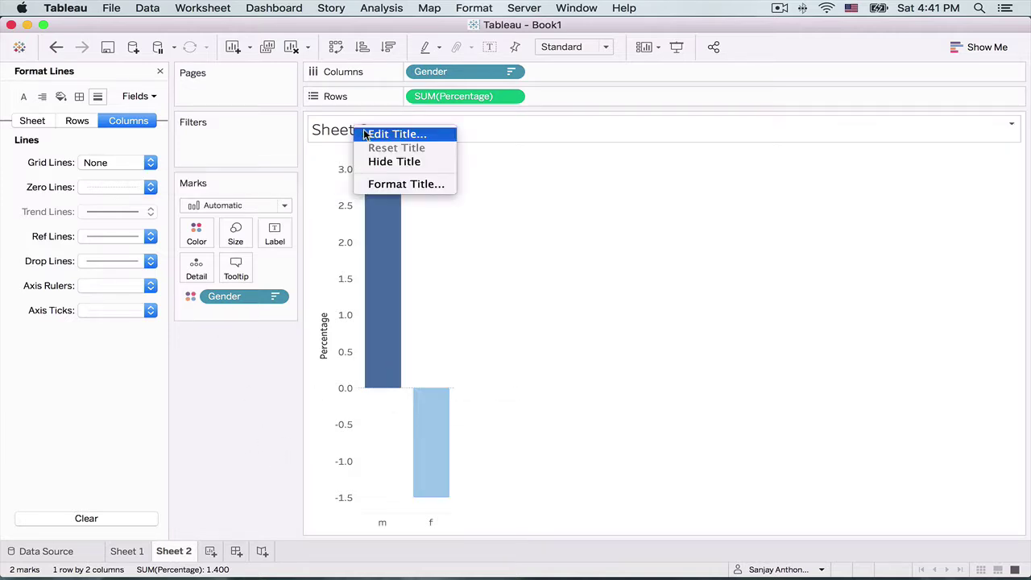
left_click(369, 133)
key("super+a")
key("BackSpace")
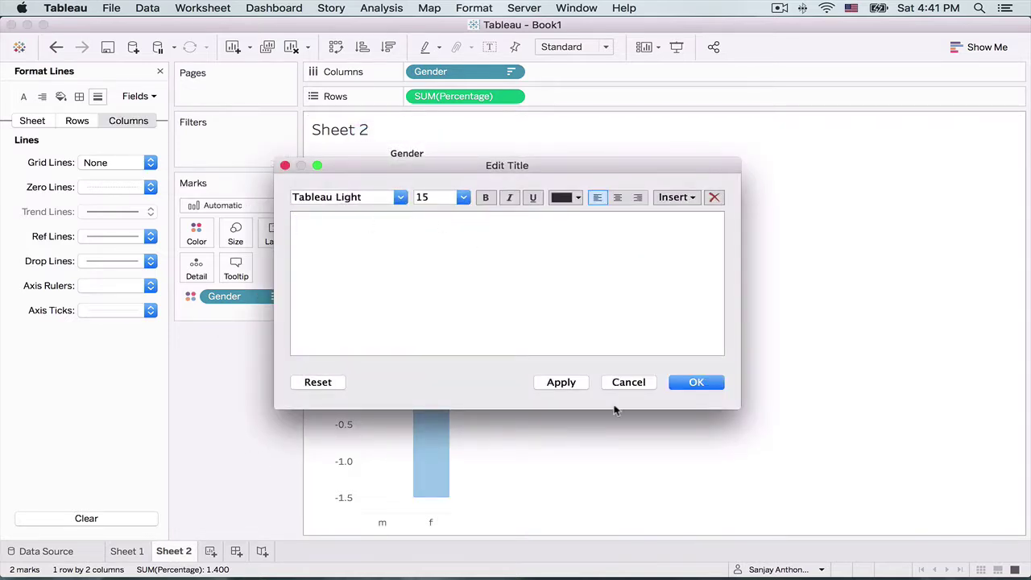
left_click(679, 383)
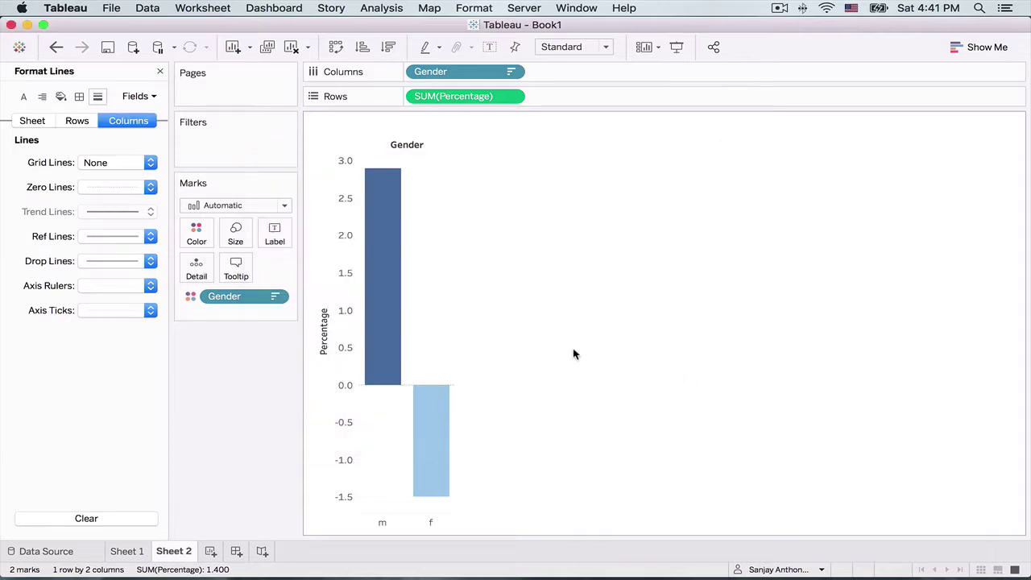
right_click(401, 142)
left_click(439, 203)
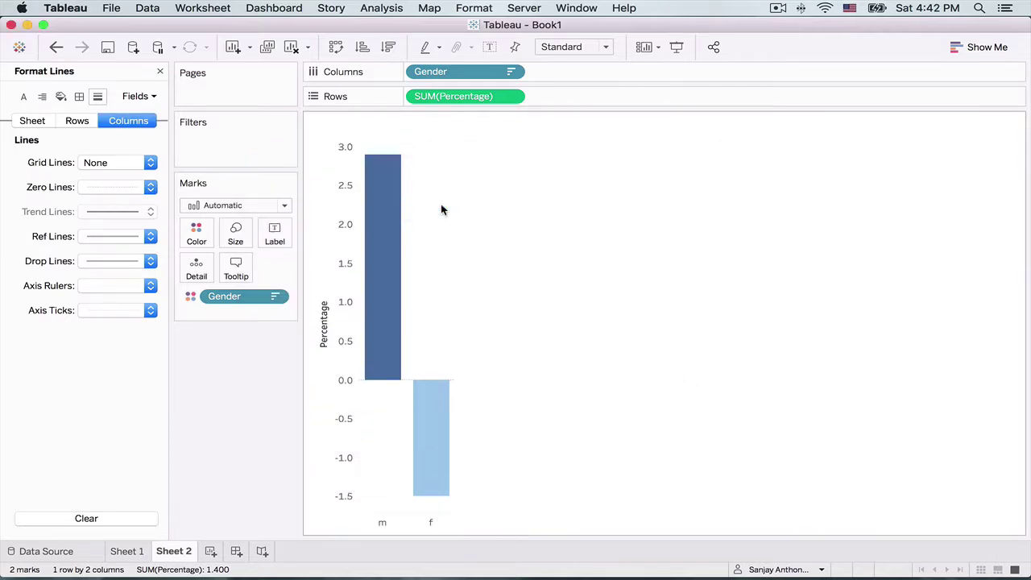
Step: Set both the major and minor tick marks of the Percentage axis to None
right_click(346, 288)
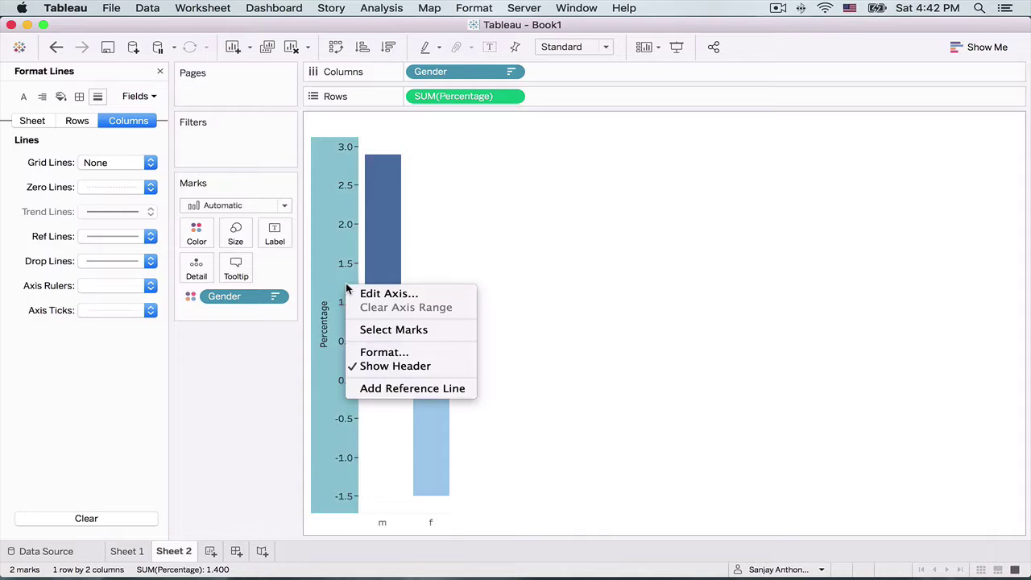
left_click(361, 293)
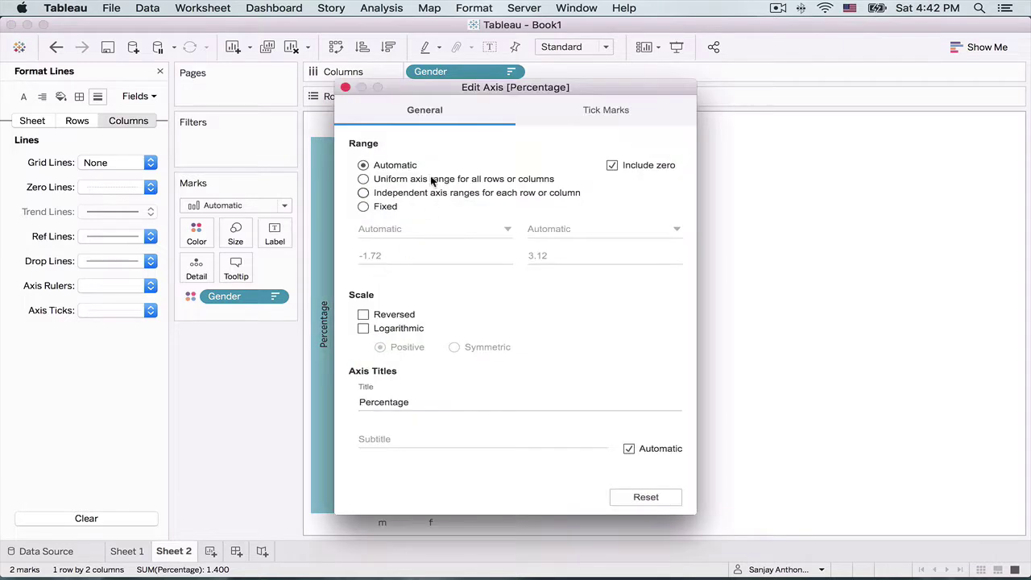
left_click(573, 109)
left_click(392, 193)
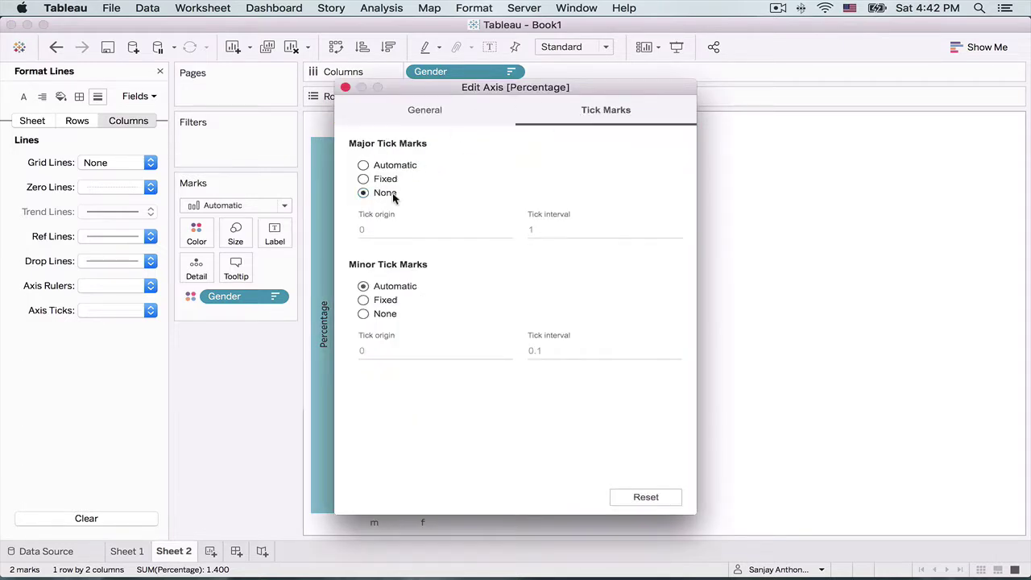
left_click(363, 314)
left_click(345, 87)
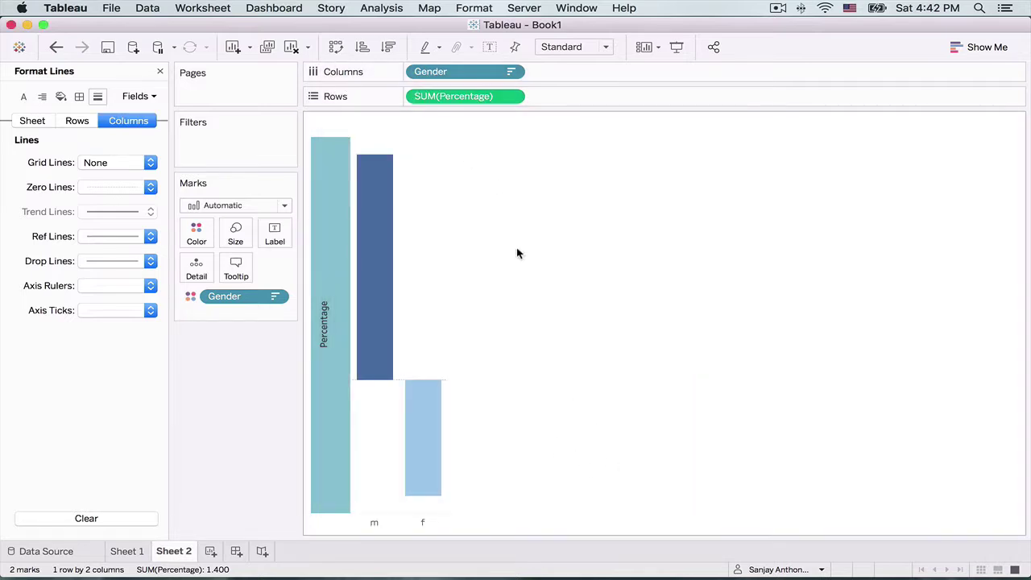
Step: Clear the title text of the Percentage axis on the bar chart
right_click(323, 326)
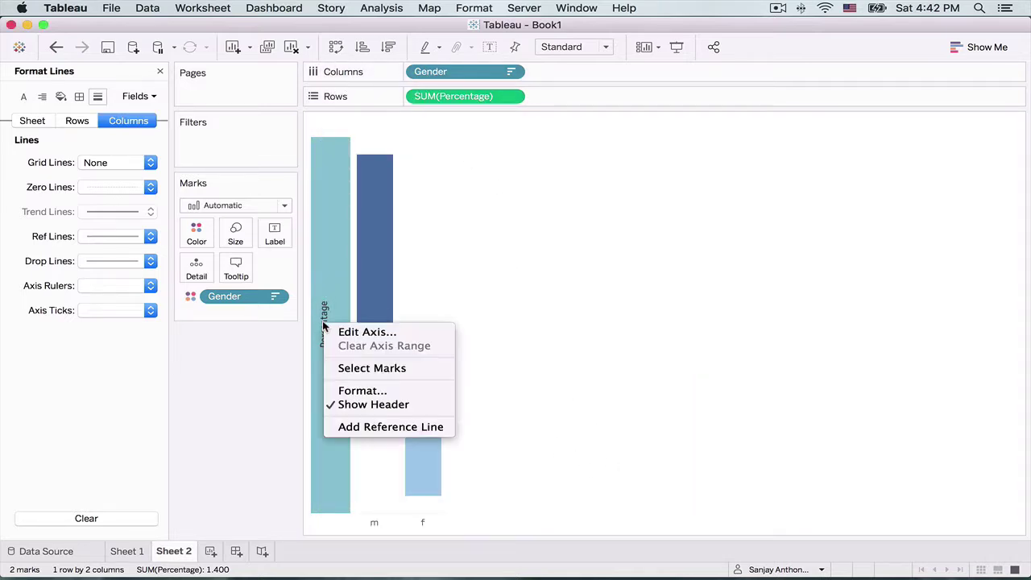
key("Escape")
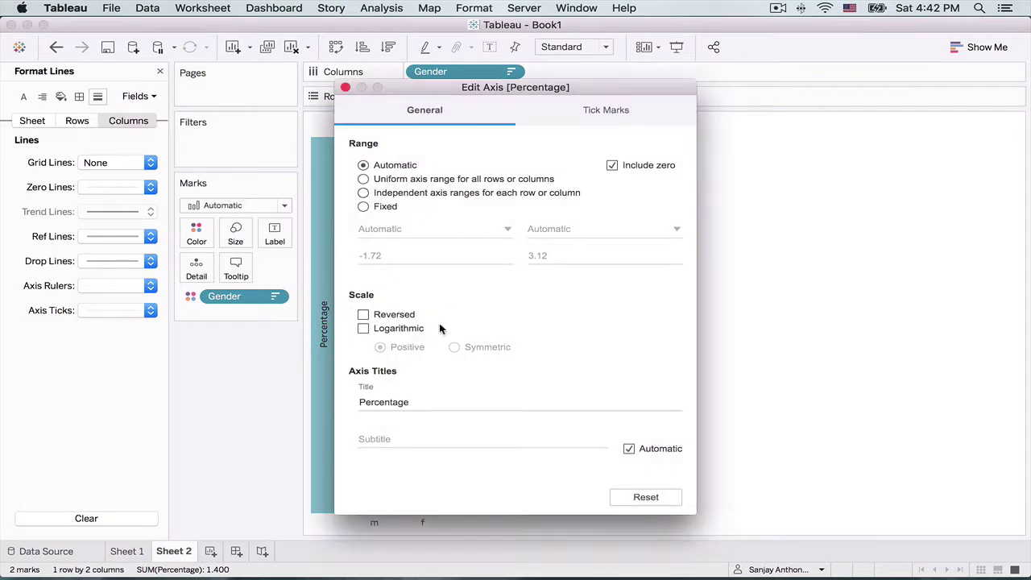
left_click(422, 403)
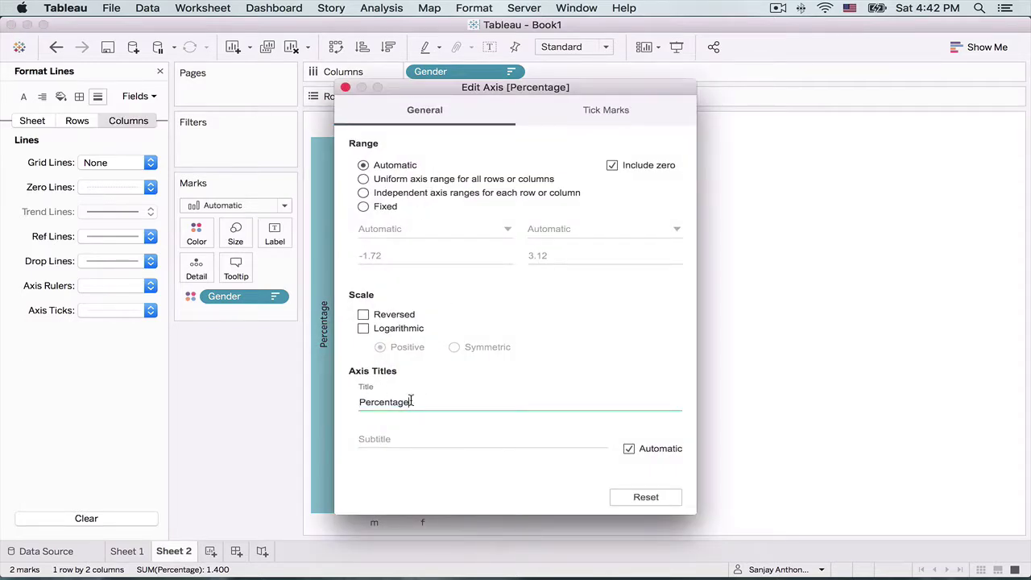
double_click(398, 401)
key("BackSpace")
left_click(345, 87)
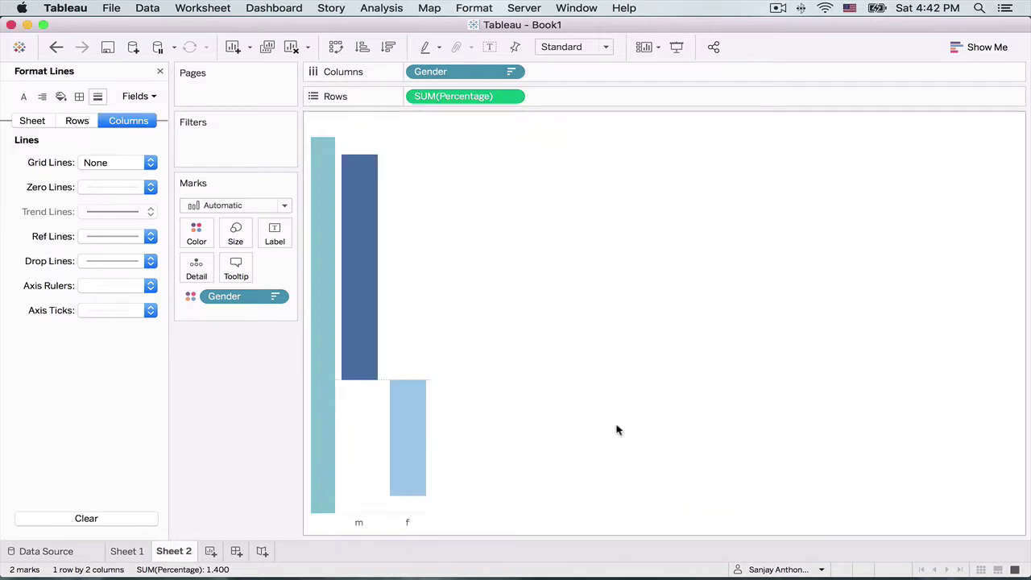
Step: Hide the m and f headers below the Gender bars and close the line formatting options
right_click(413, 520)
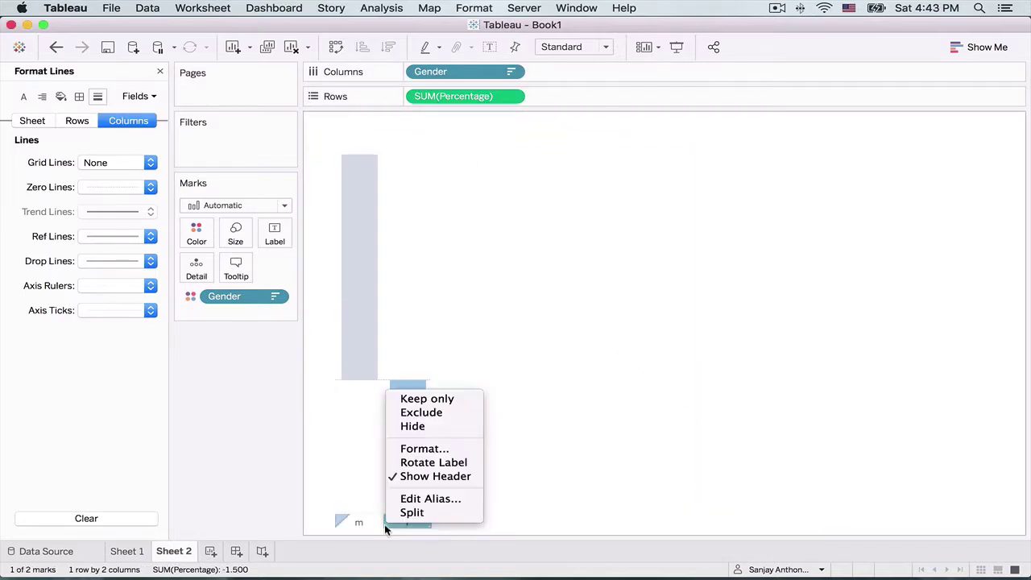
left_click(406, 477)
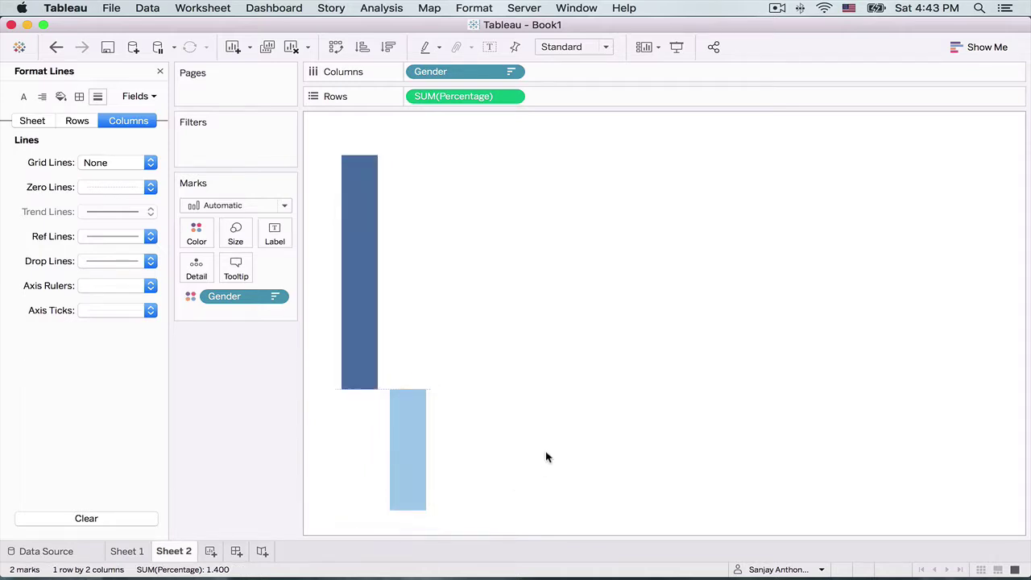
left_click(160, 71)
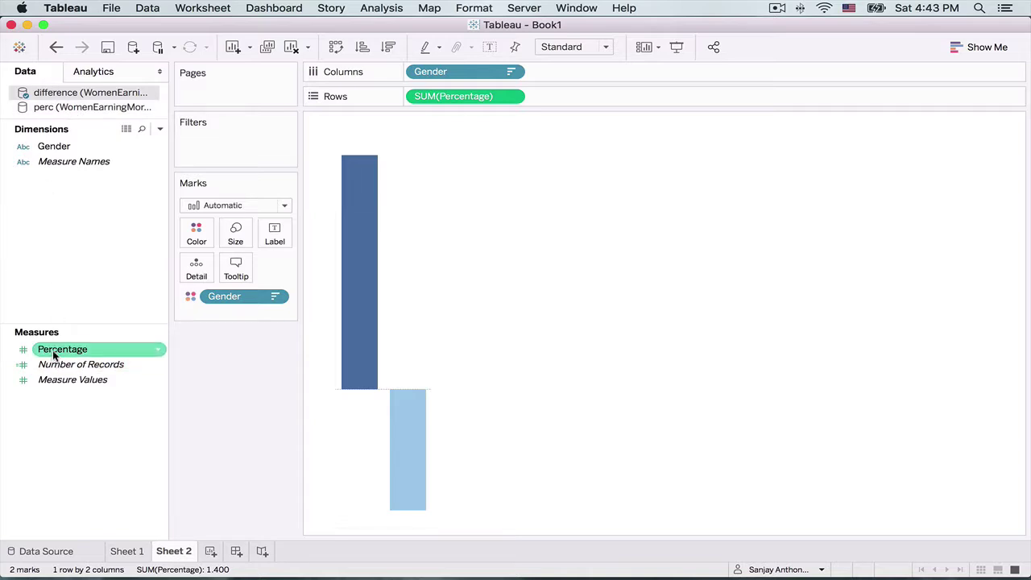
Step: Label the bars with Percentage and set that field's default number format to Number (Custom) with 2 decimal places and a % suffix
left_click_drag(54, 353, 266, 240)
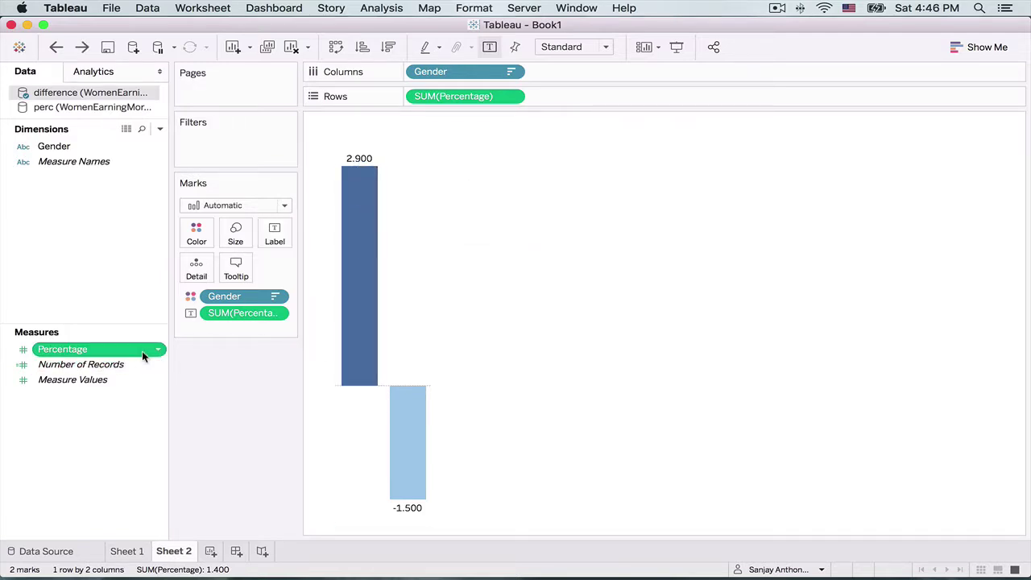
left_click(157, 351)
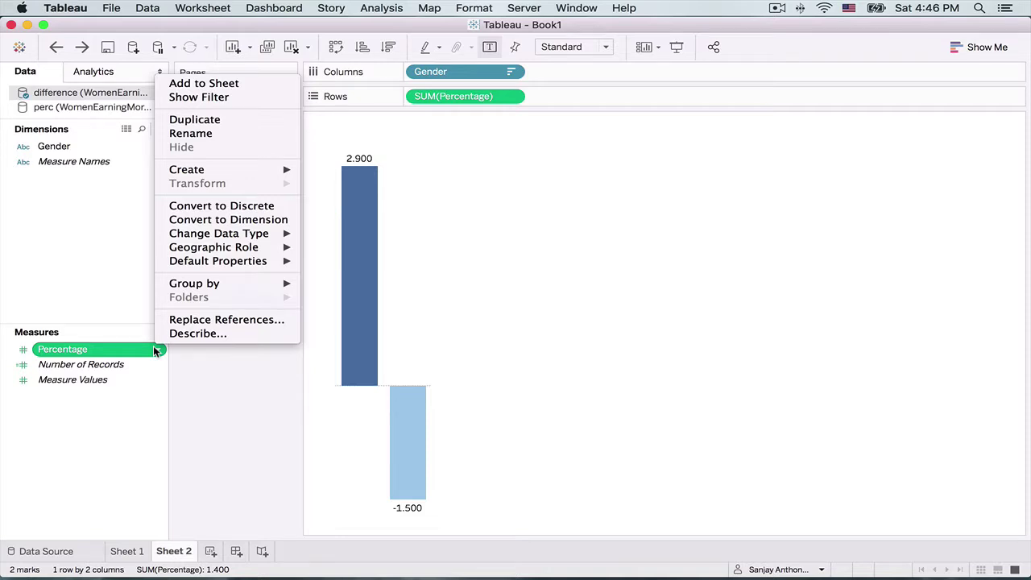
mouse_move(227, 259)
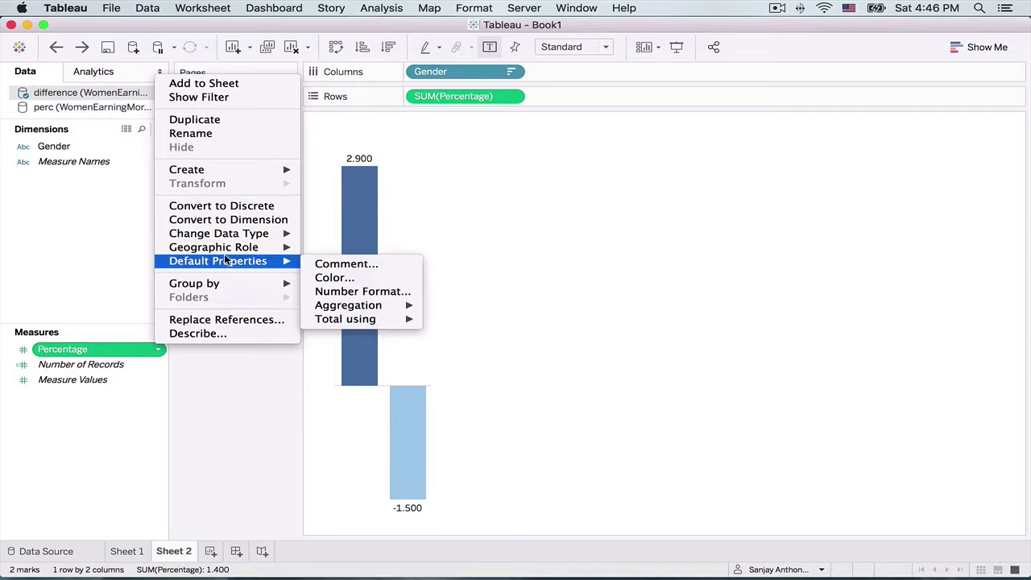
left_click(325, 291)
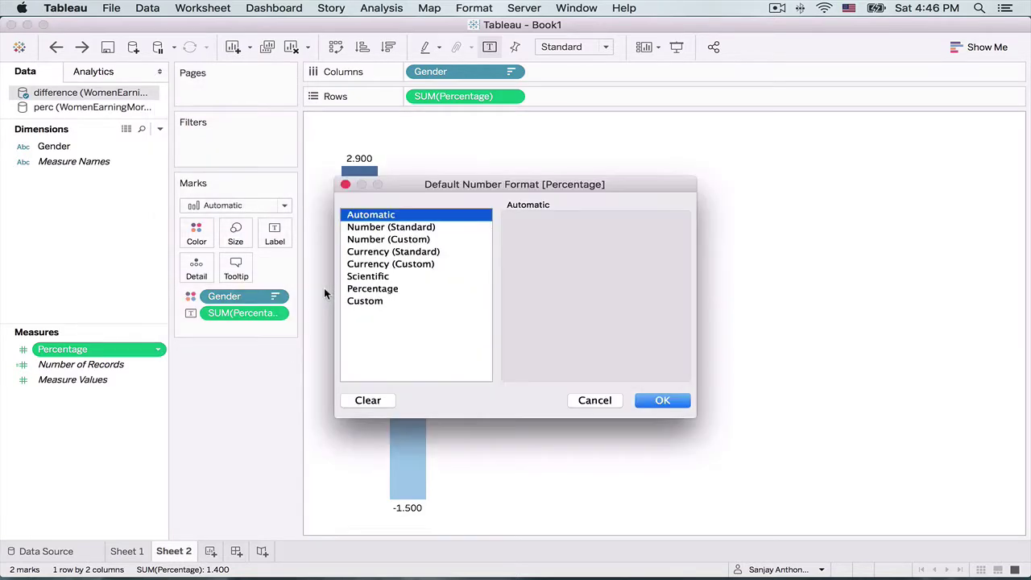
left_click(391, 242)
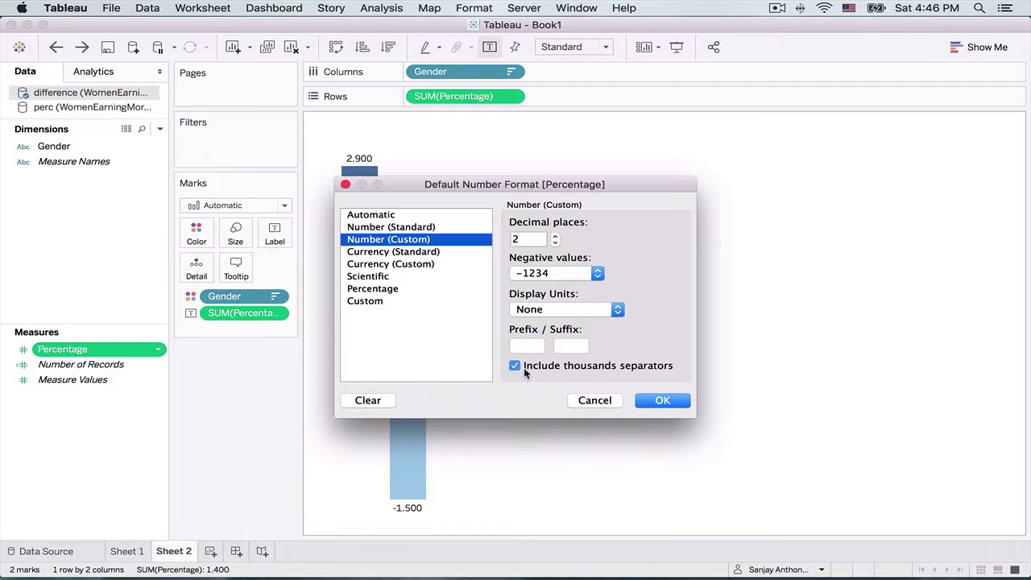
left_click(584, 346)
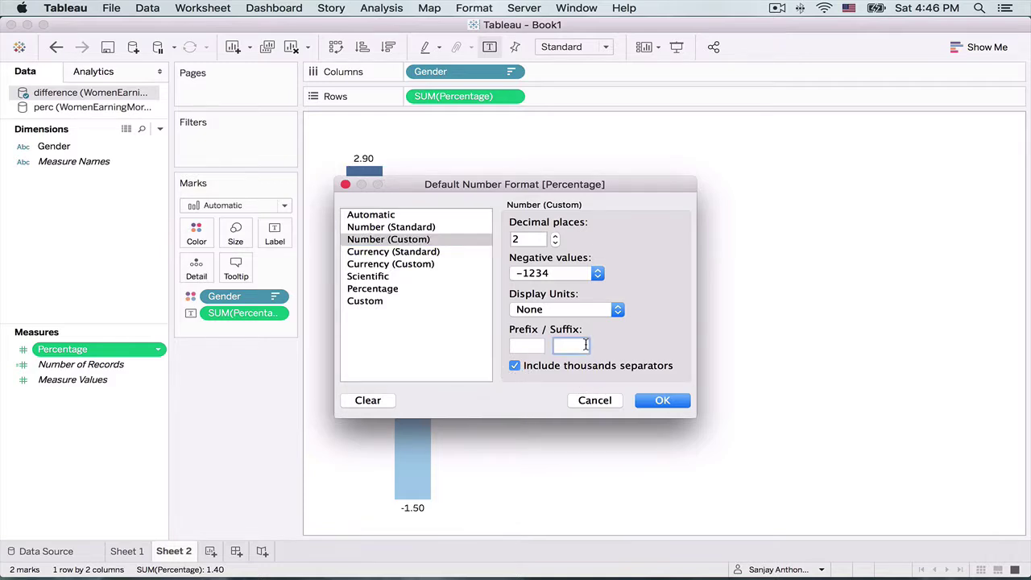
type("%")
left_click(677, 399)
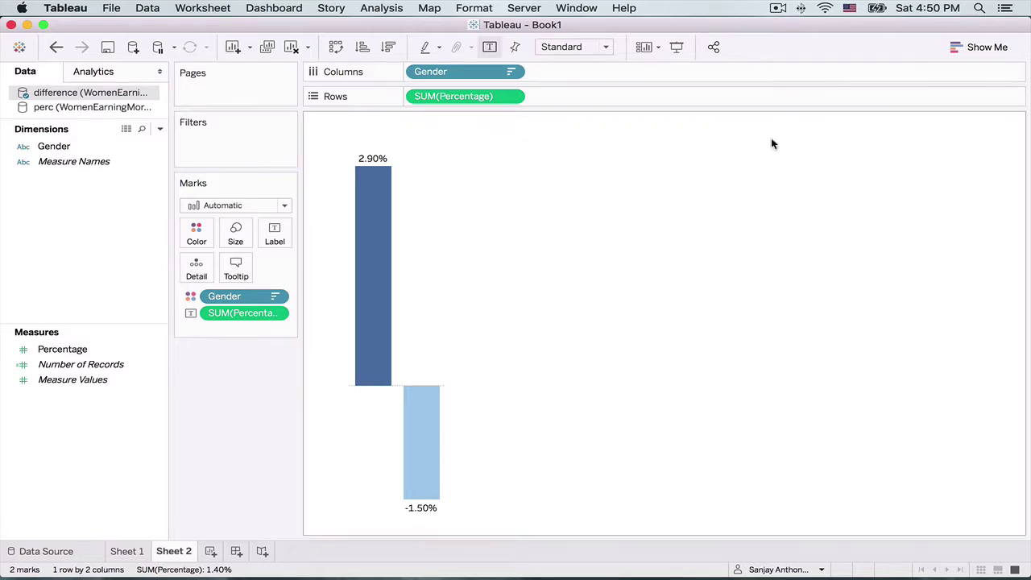
Step: Create a dashboard with a horizontal container holding Sheet 1 and, to its right, Sheet 2
left_click(235, 551)
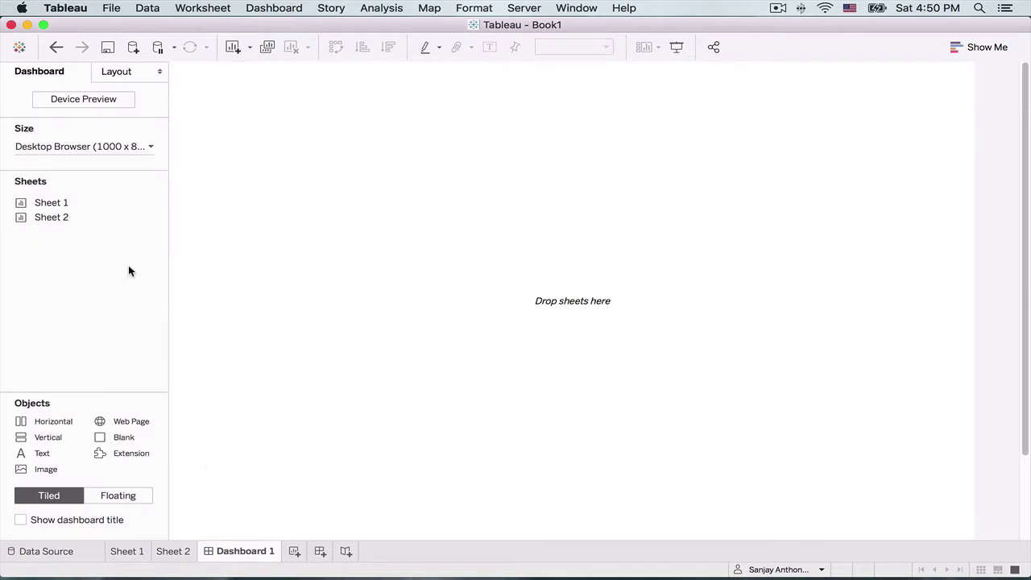
left_click_drag(61, 425, 419, 322)
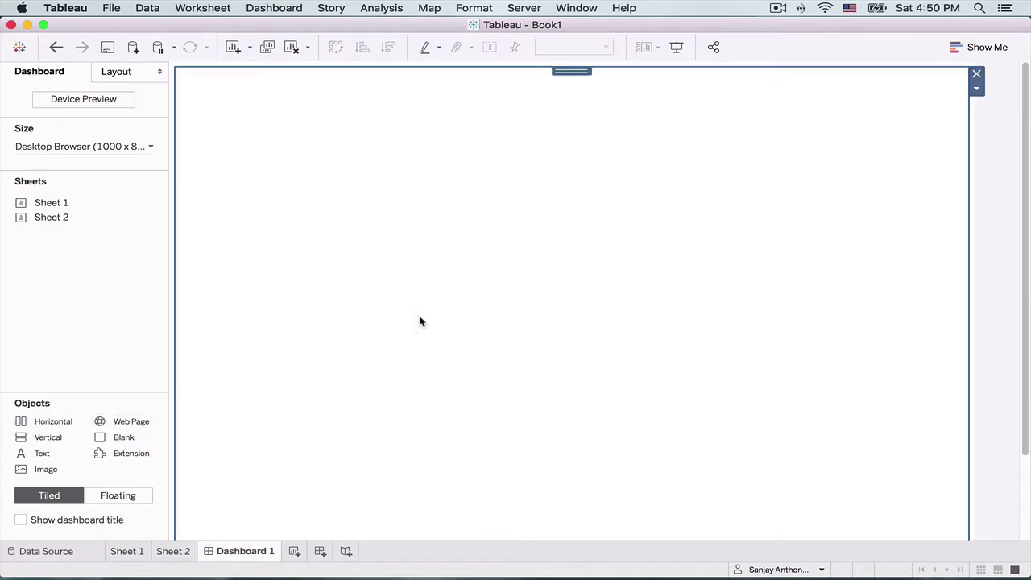
left_click_drag(36, 202, 344, 216)
mouse_move(70, 217)
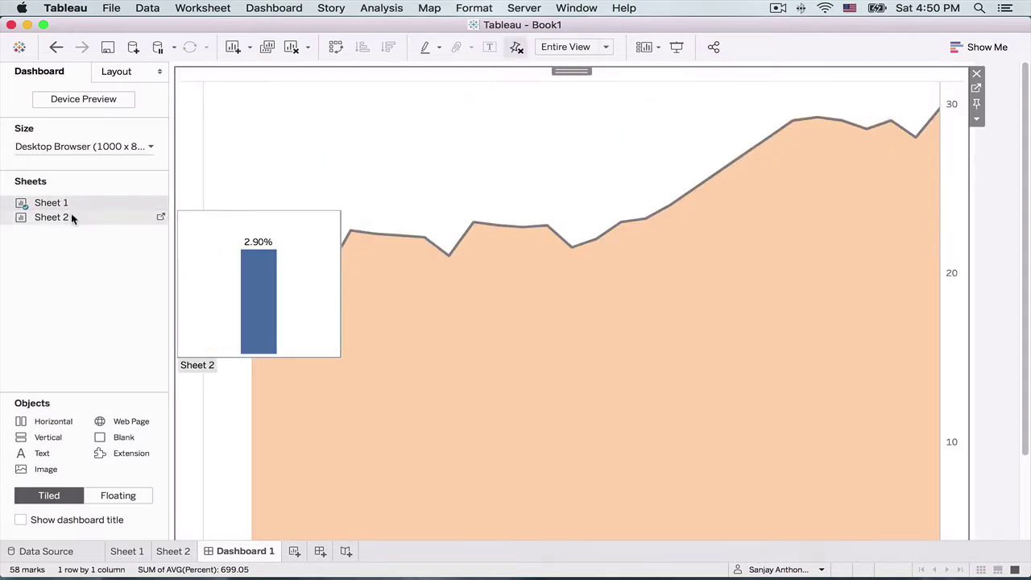
left_click_drag(71, 217, 931, 248)
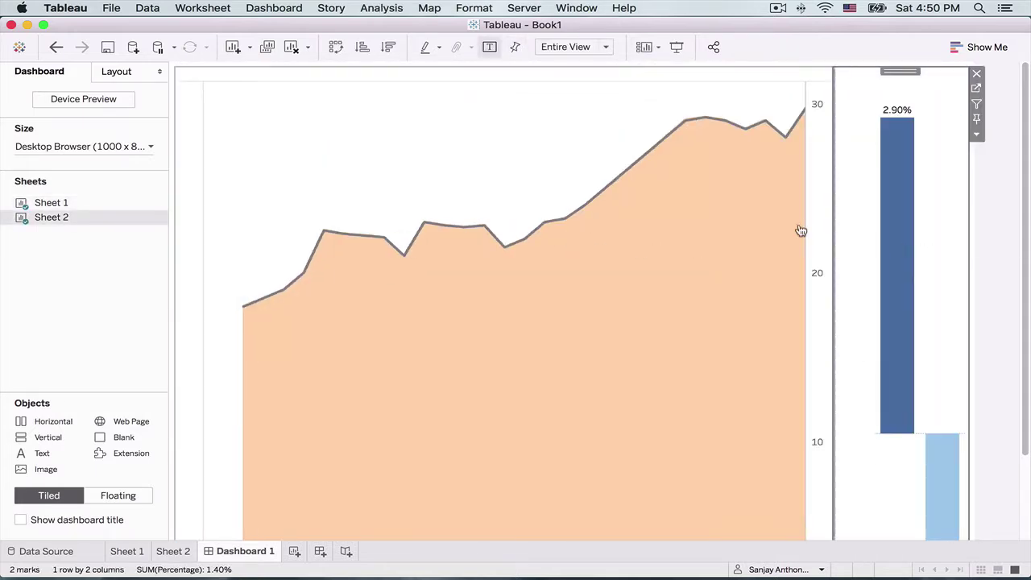
Step: Make both the Sheet 1 area chart and the Sheet 2 bar chart floating on the dashboard
left_click(801, 231)
left_click(842, 134)
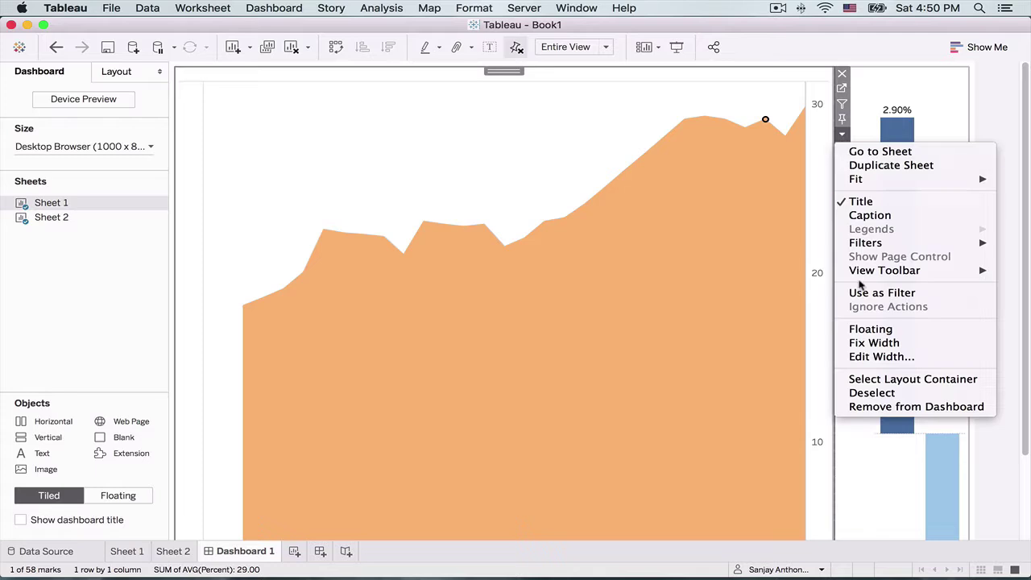
left_click(869, 334)
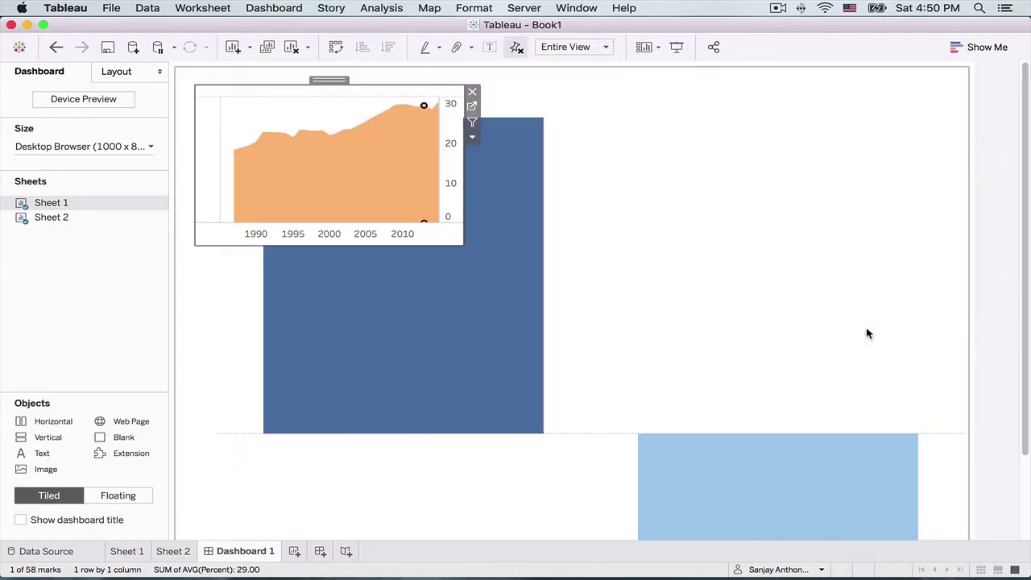
left_click(524, 348)
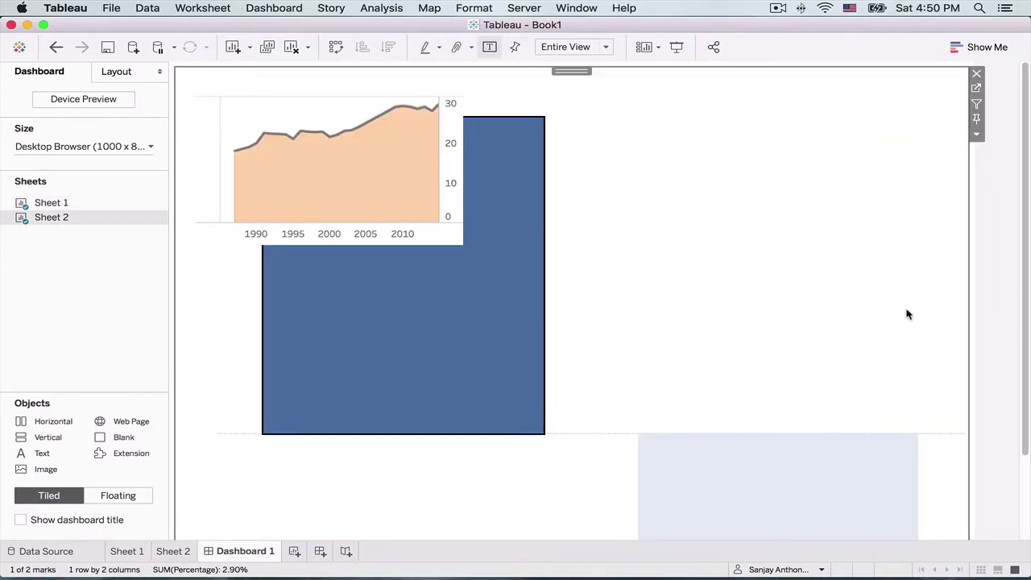
left_click(976, 133)
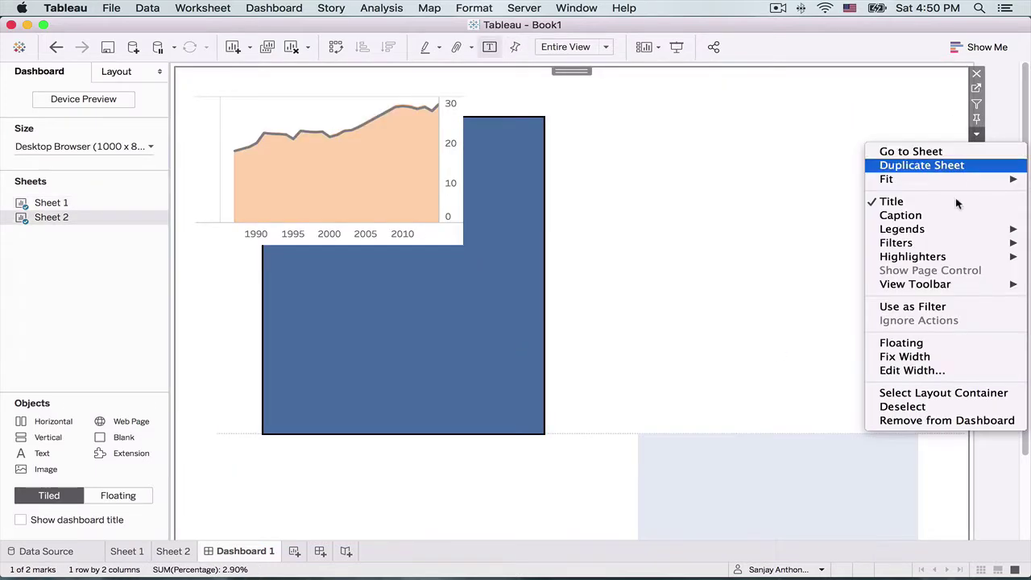
left_click(942, 342)
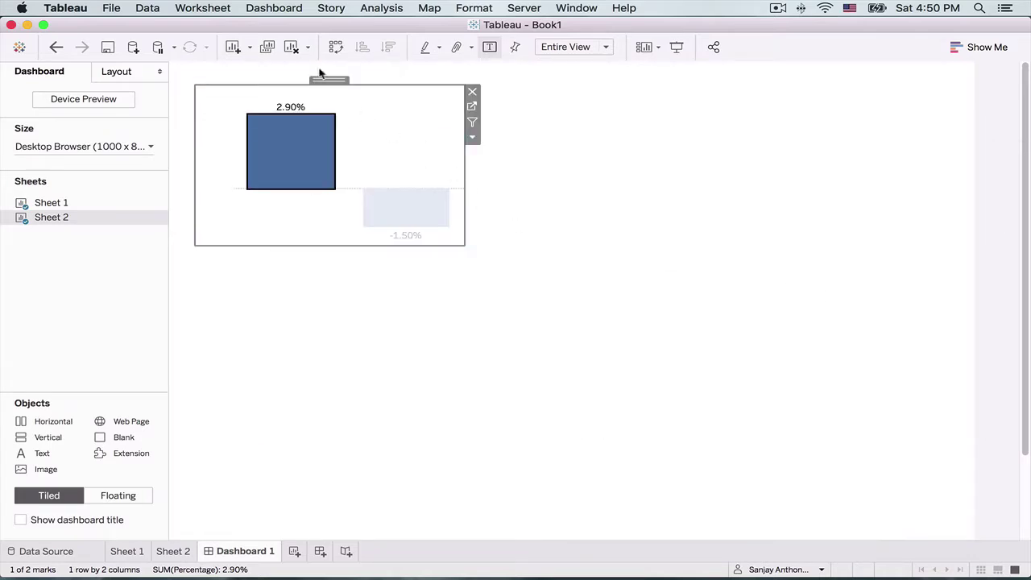
Step: Move the floating bar chart to the right of the area chart and enlarge the area chart down and to the right
left_click_drag(329, 78, 734, 152)
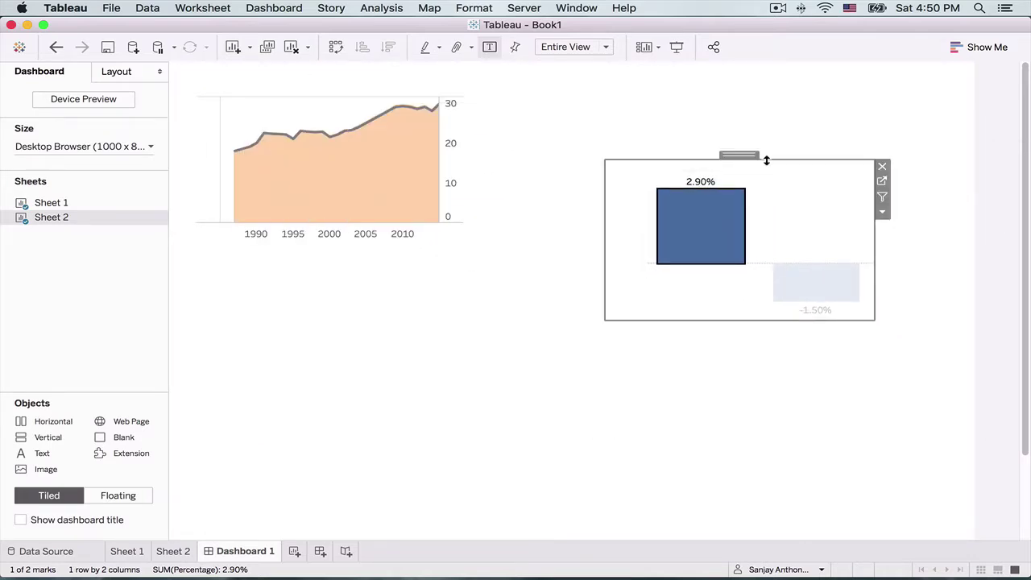
left_click(368, 131)
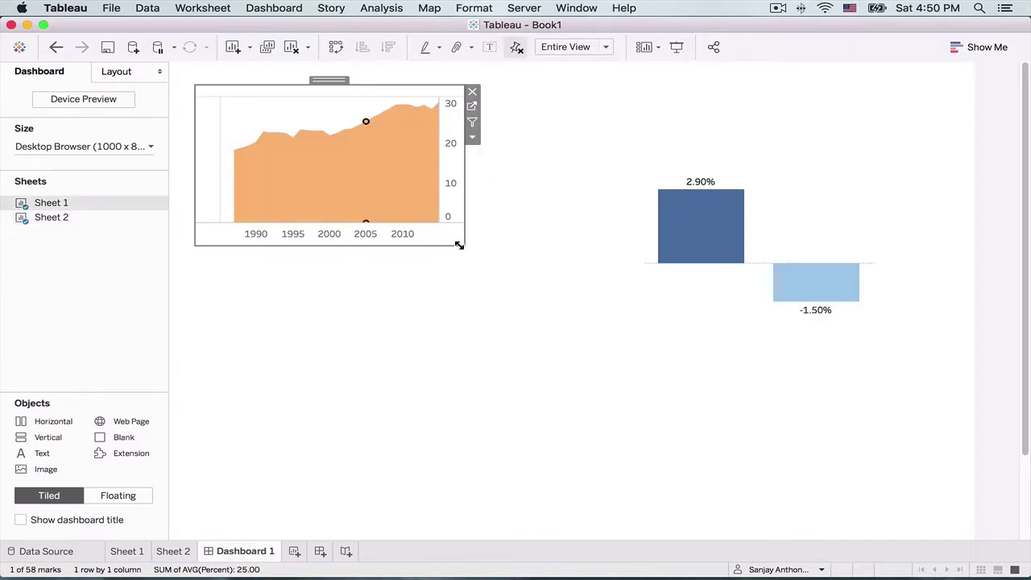
left_click_drag(460, 243, 626, 431)
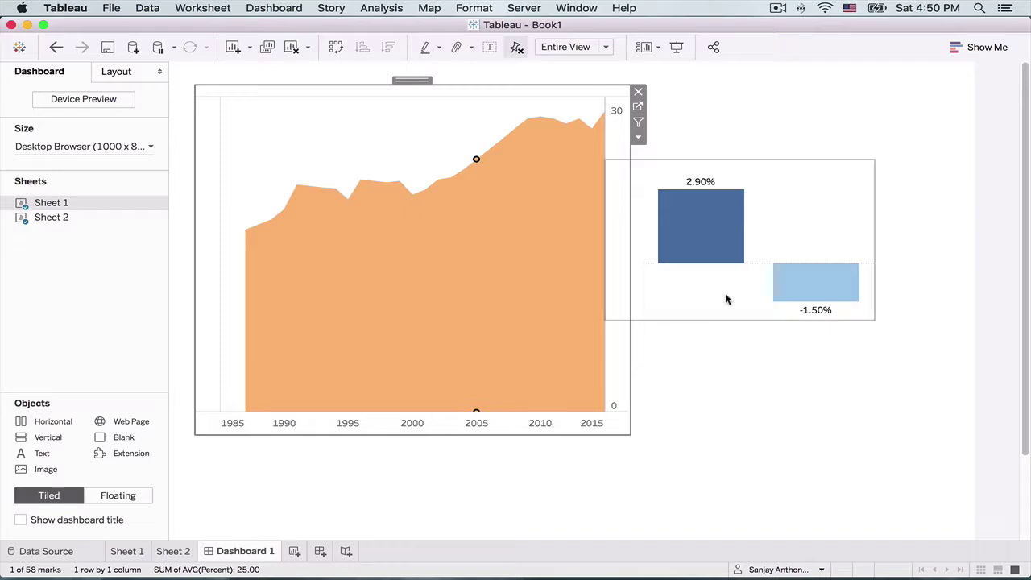
Step: Make the bar chart taller and narrower, and position it to the right of the area chart with matching vertical extent
left_click(726, 258)
left_click(880, 331)
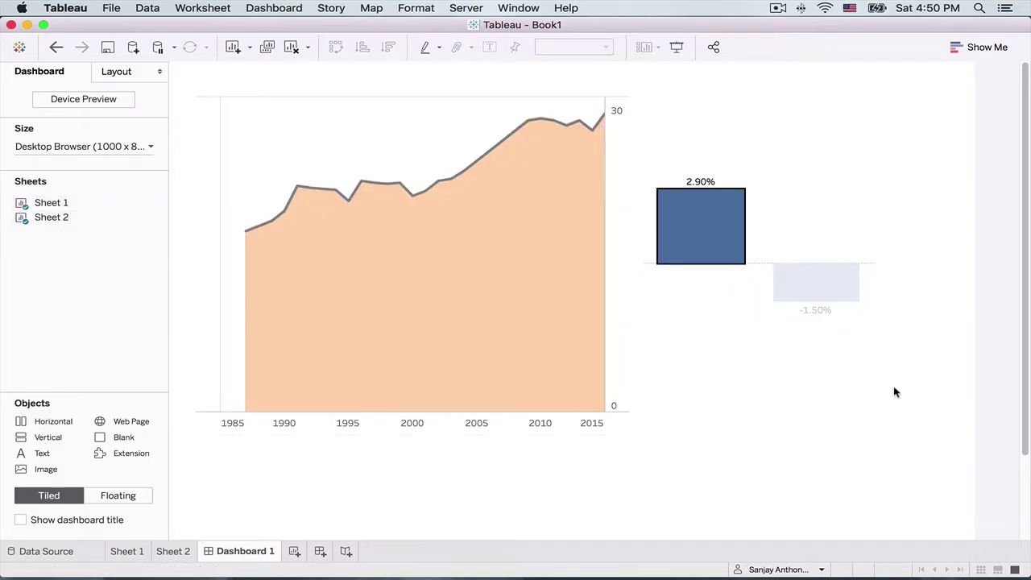
left_click(785, 292)
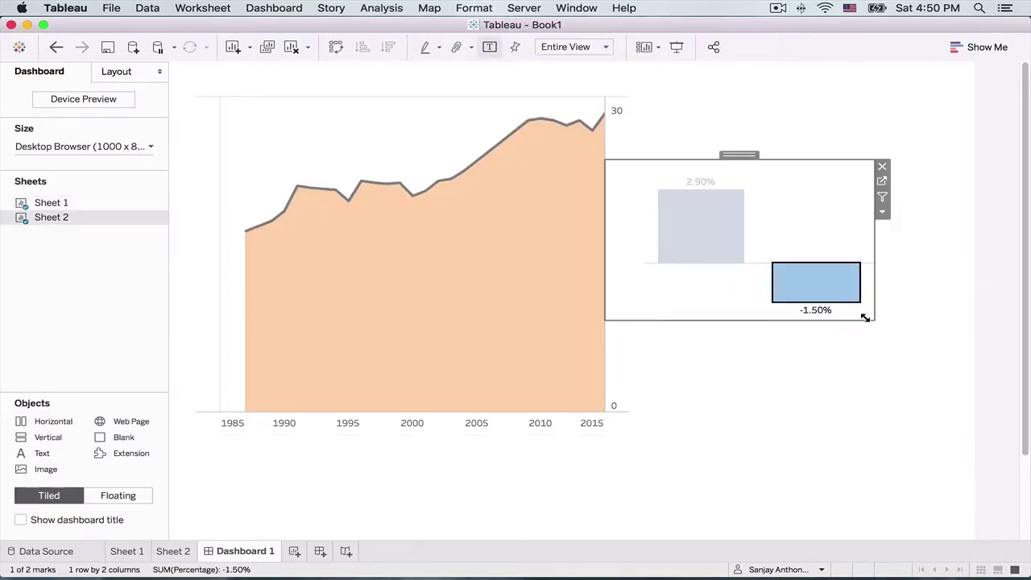
left_click_drag(856, 321, 855, 412)
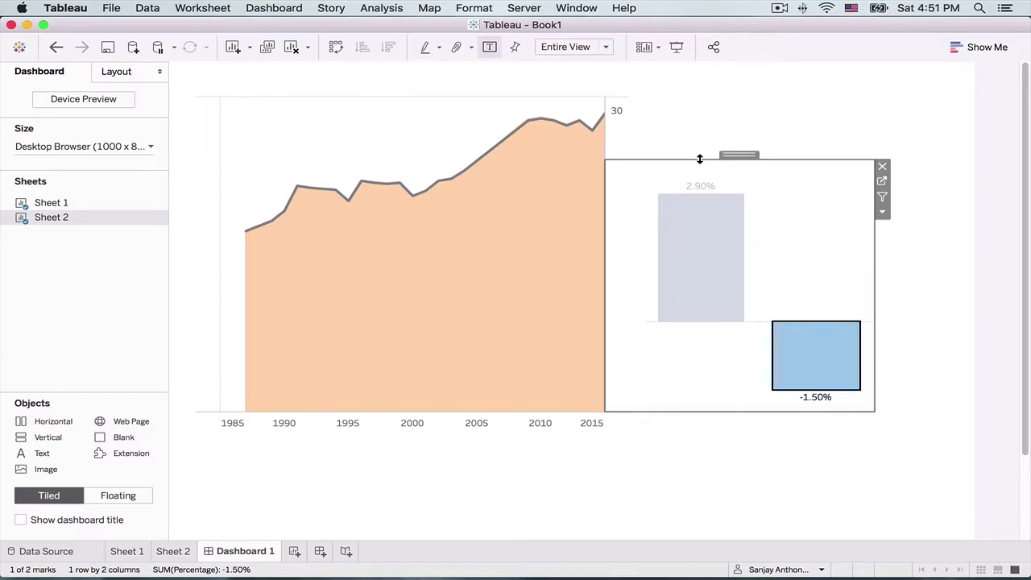
left_click_drag(698, 159, 788, 87)
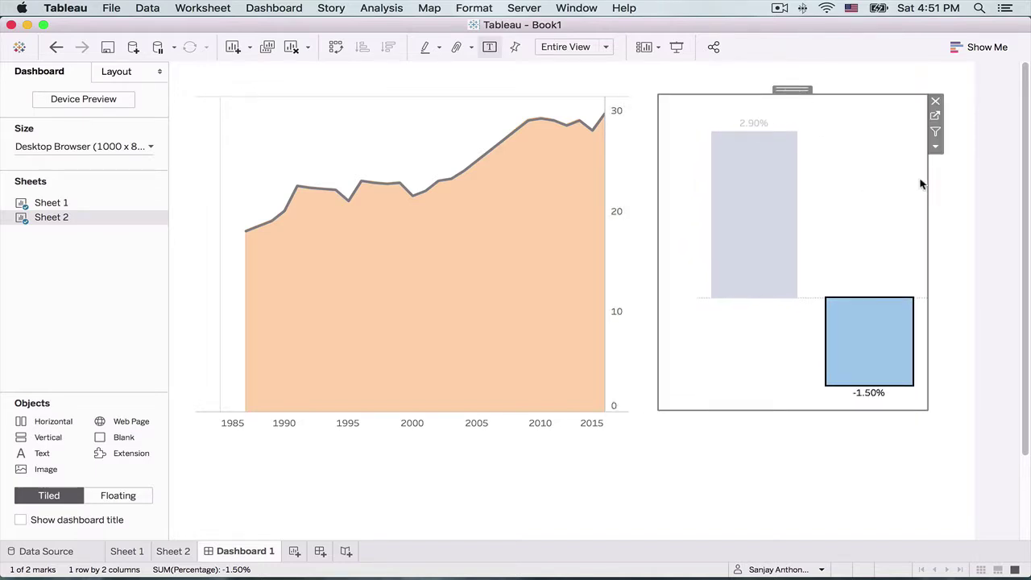
left_click_drag(925, 183, 838, 185)
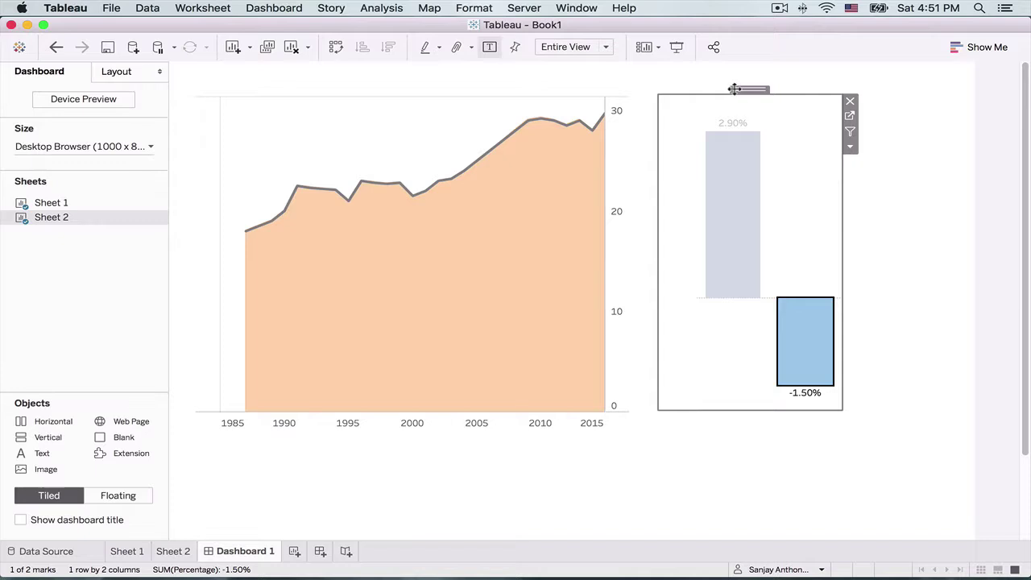
left_click_drag(735, 88, 782, 95)
left_click(656, 519)
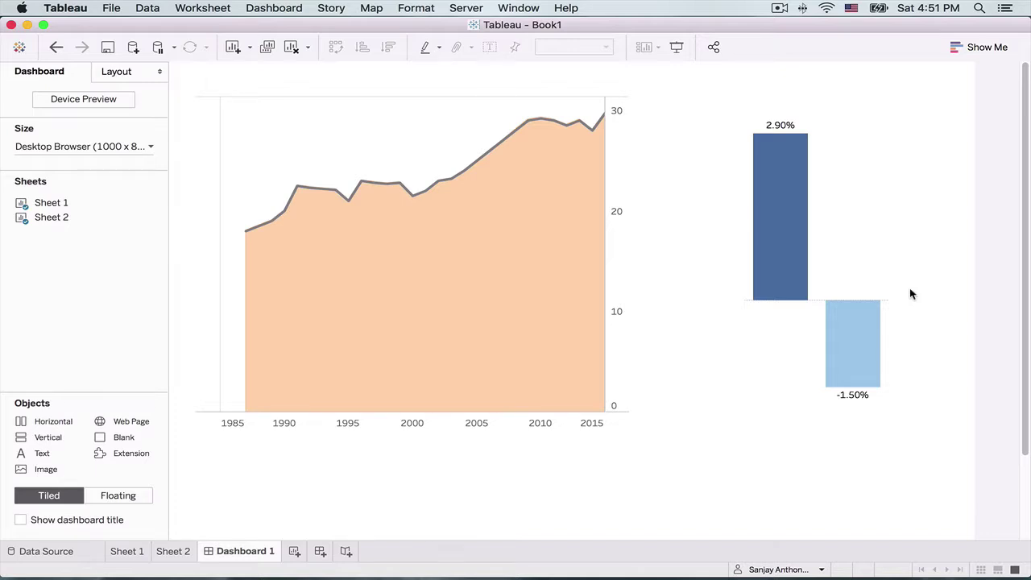
Step: Recolor the line of the percent chart on Sheet 1 to dark blue
left_click(127, 551)
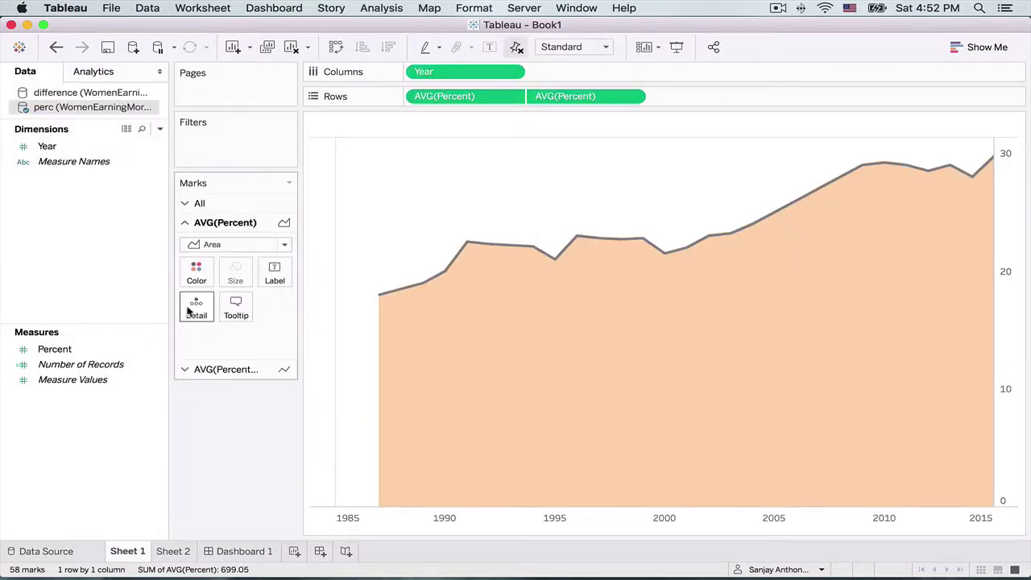
left_click(213, 369)
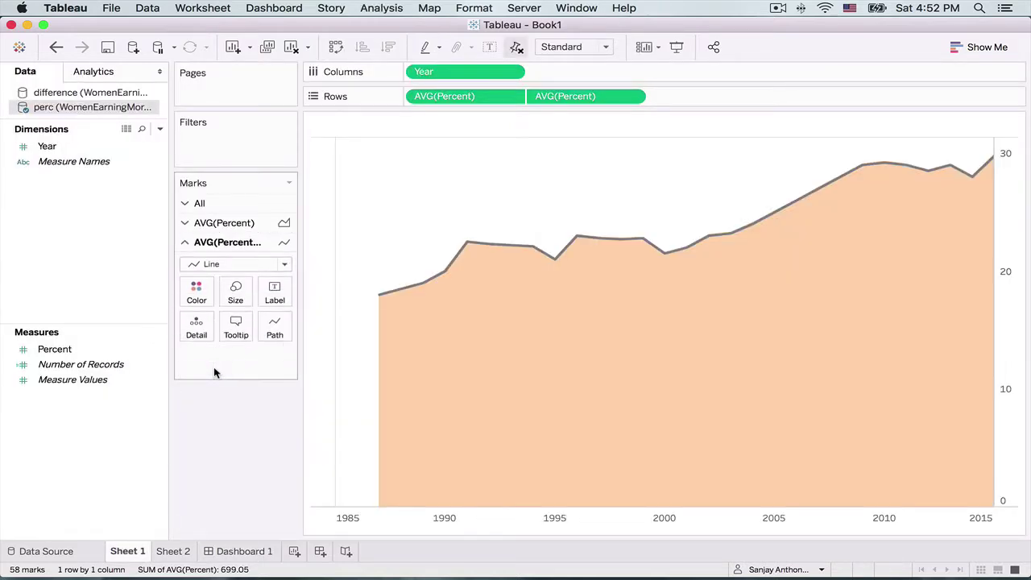
left_click(198, 298)
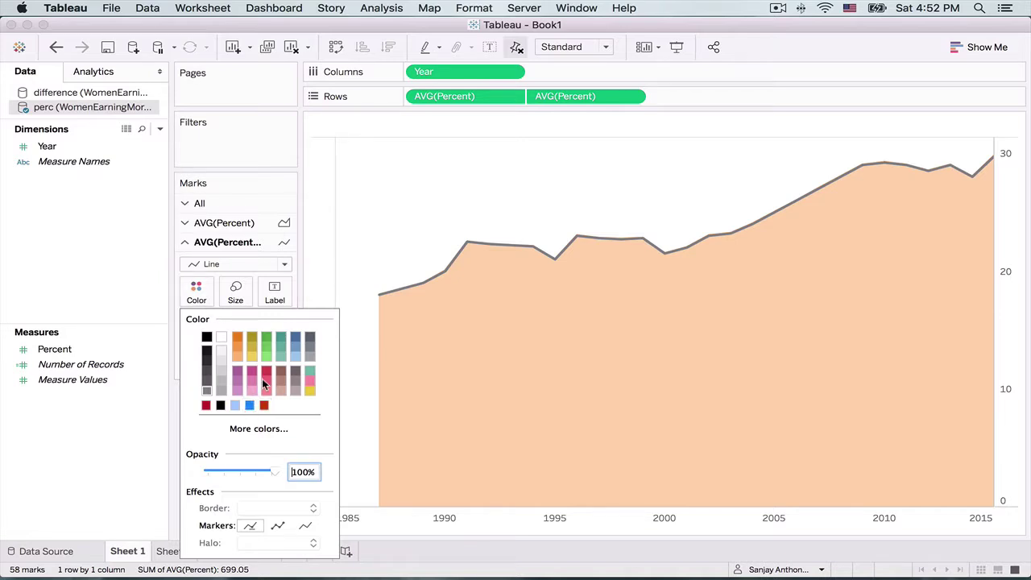
left_click(292, 343)
left_click(351, 285)
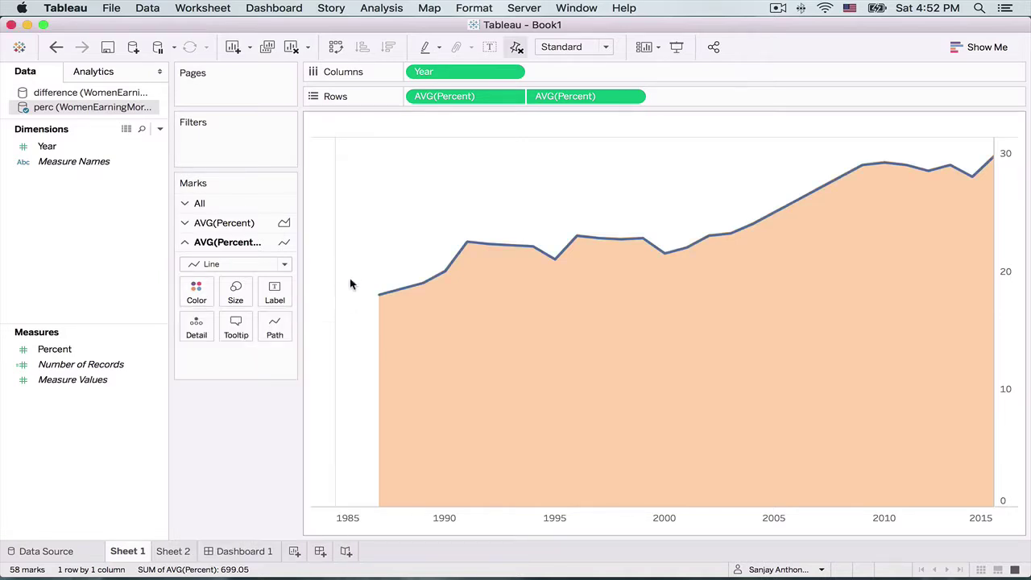
Step: Recolor the area fill of the Sheet 1 percent chart to light gray
left_click(203, 223)
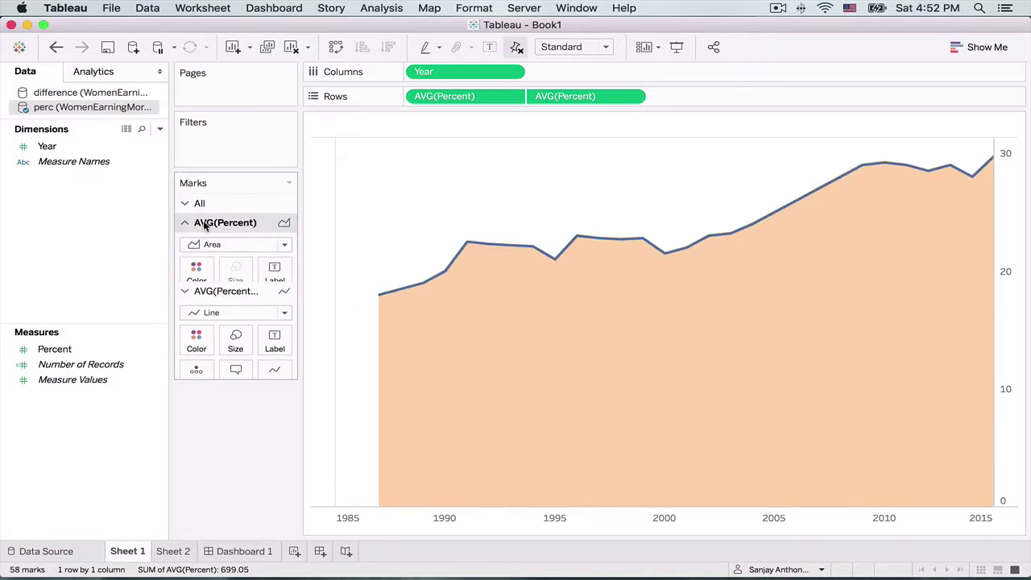
left_click(198, 274)
left_click(224, 324)
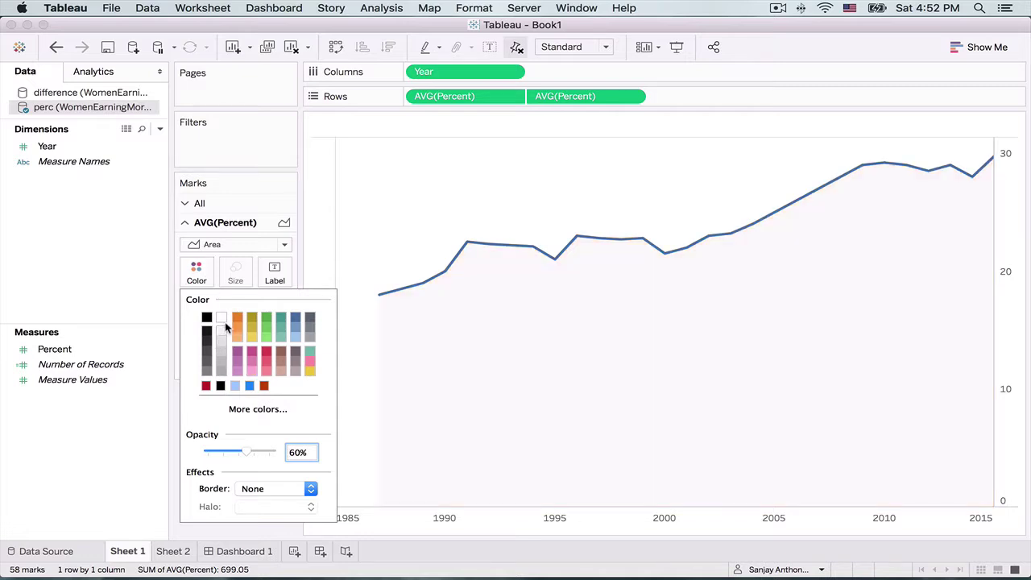
left_click(221, 340)
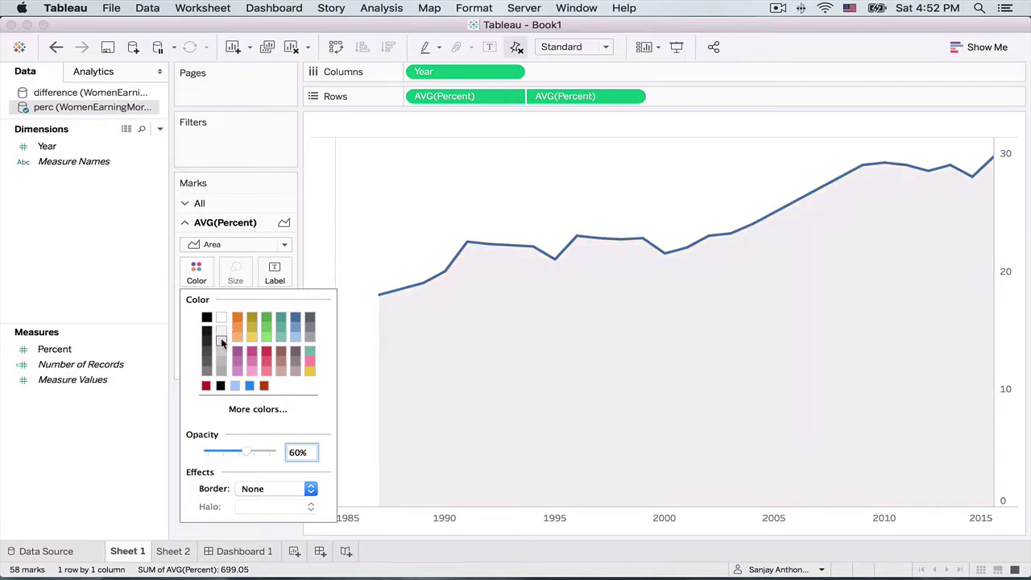
left_click(362, 238)
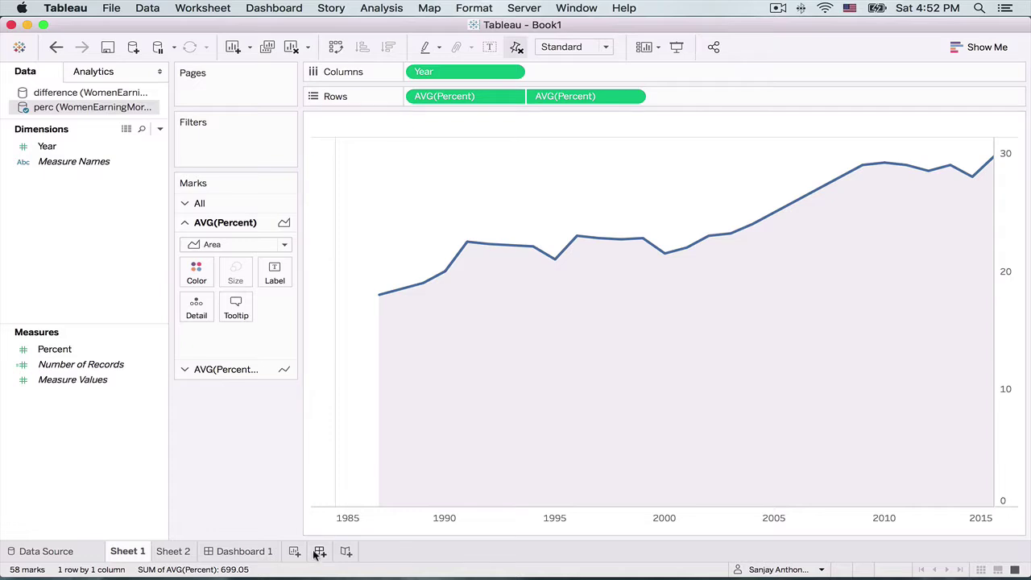
Step: Move the floating area chart on Dashboard 1 slightly to the right and down
left_click(258, 551)
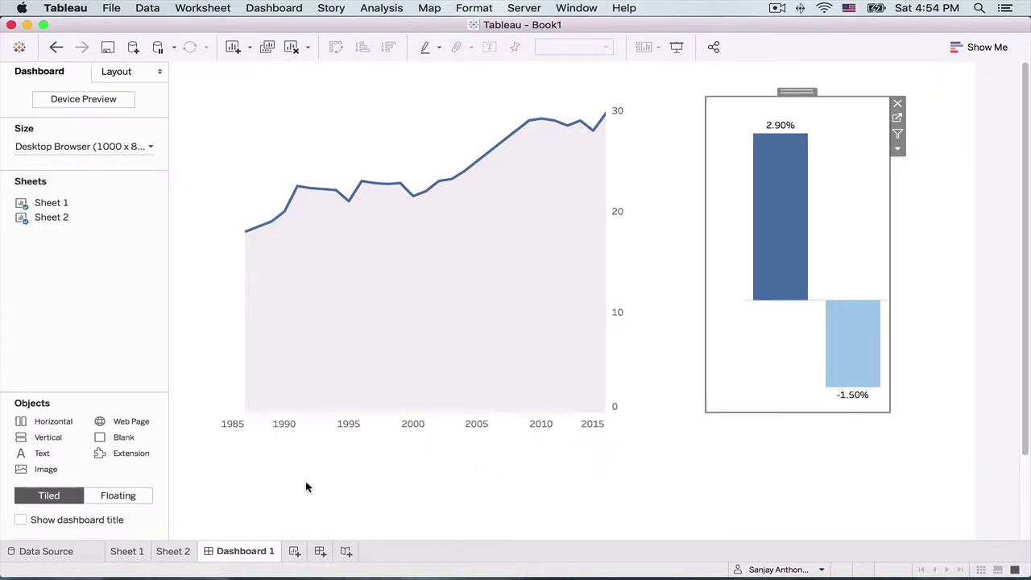
left_click(562, 159)
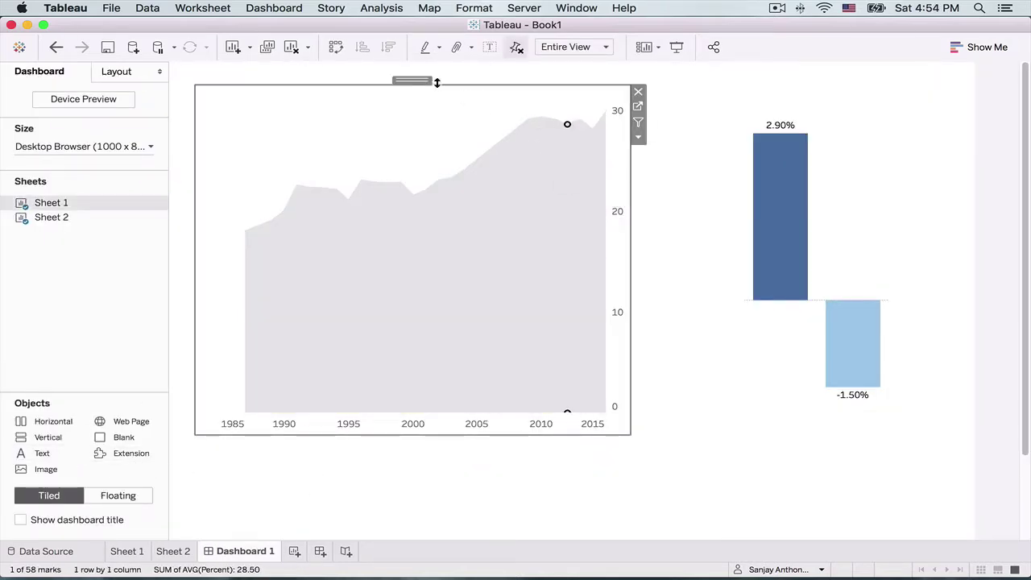
mouse_move(465, 105)
left_mouse_down()
mouse_move(804, 239)
mouse_move(460, 102)
mouse_move(459, 85)
left_mouse_up()
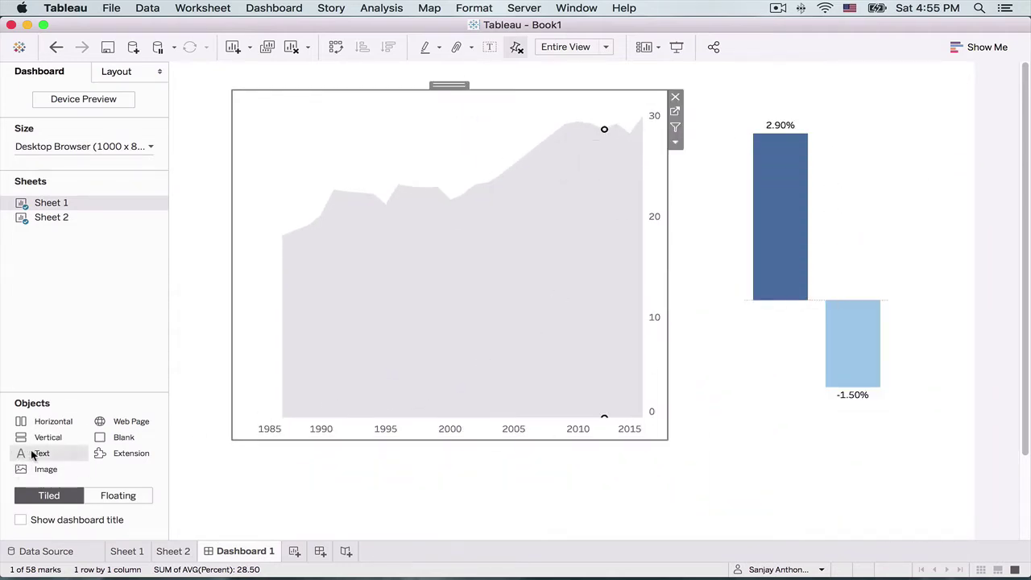
Step: Start a dashboard text object reading "Keeping up appearances" and compare it with The Economist's original chart in Chrome
double_click(34, 454)
type("Keep")
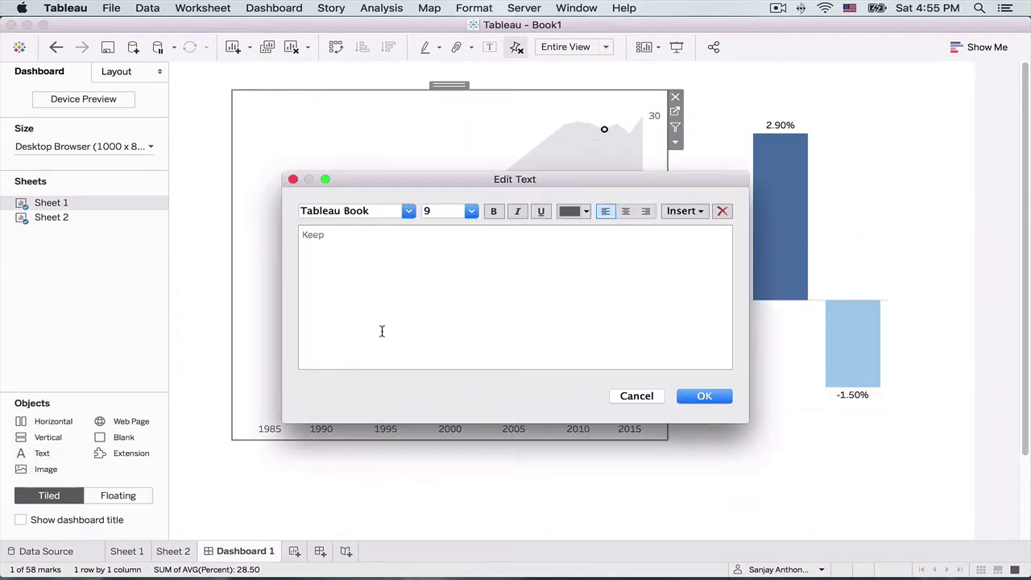
type("ing up appearances")
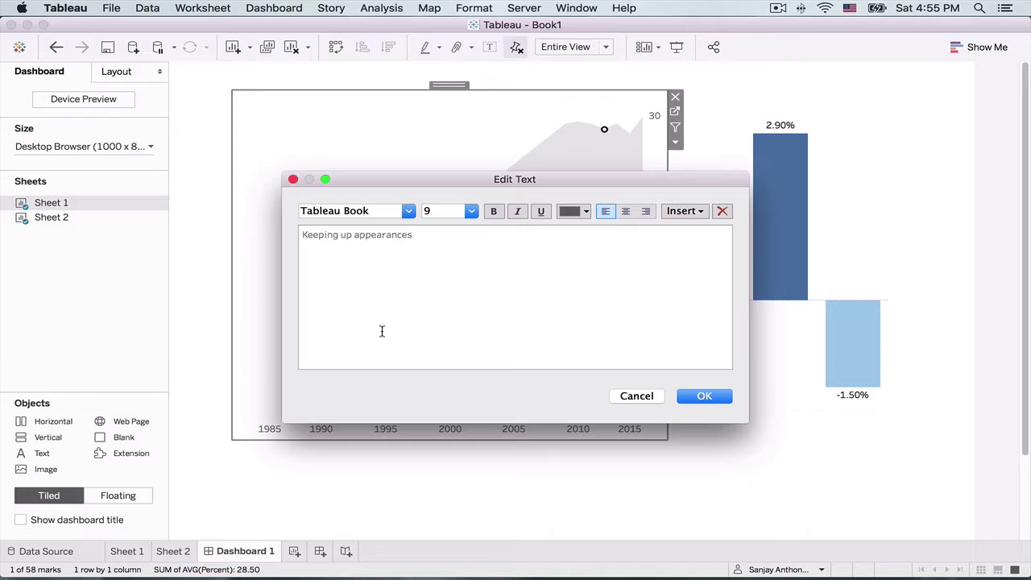
mouse_move(681, 569)
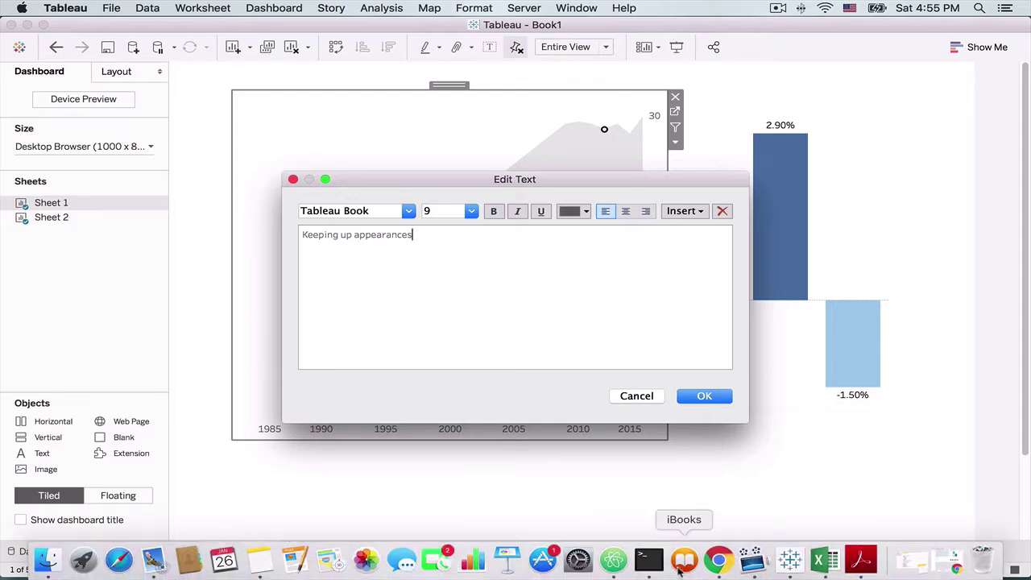
left_click(718, 560)
scroll(609, 351, "up", 5)
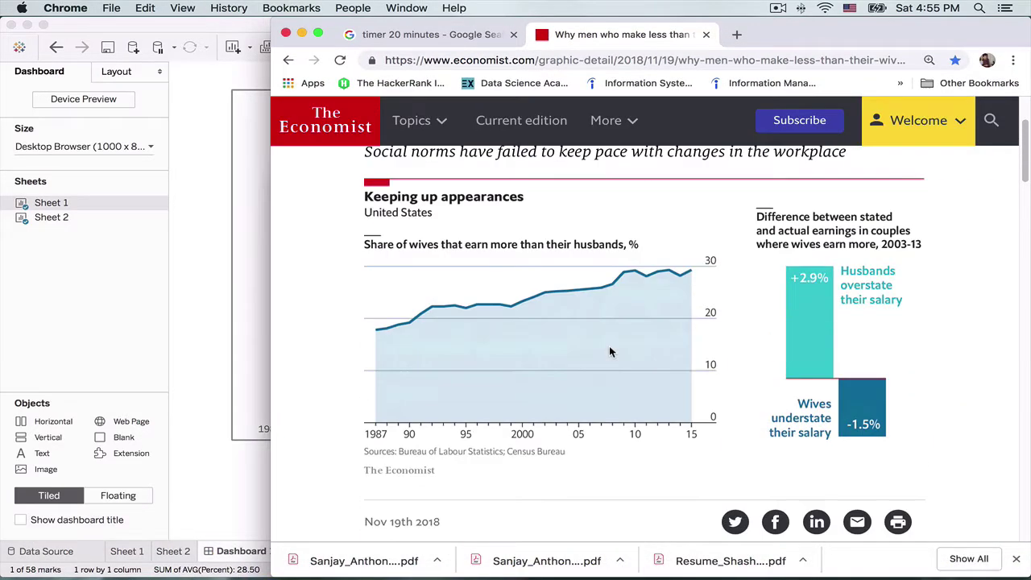
key("super+Tab")
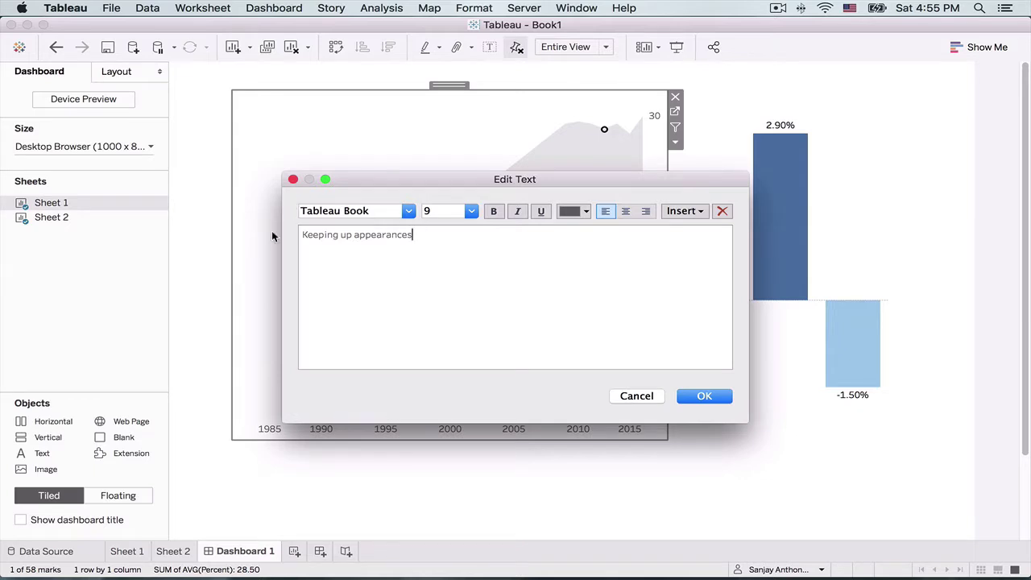
Step: Format the "Keeping up appearances" text as bold Tableau Semibold, size 12, and place it on the dashboard
triple_click(398, 237)
left_click(409, 211)
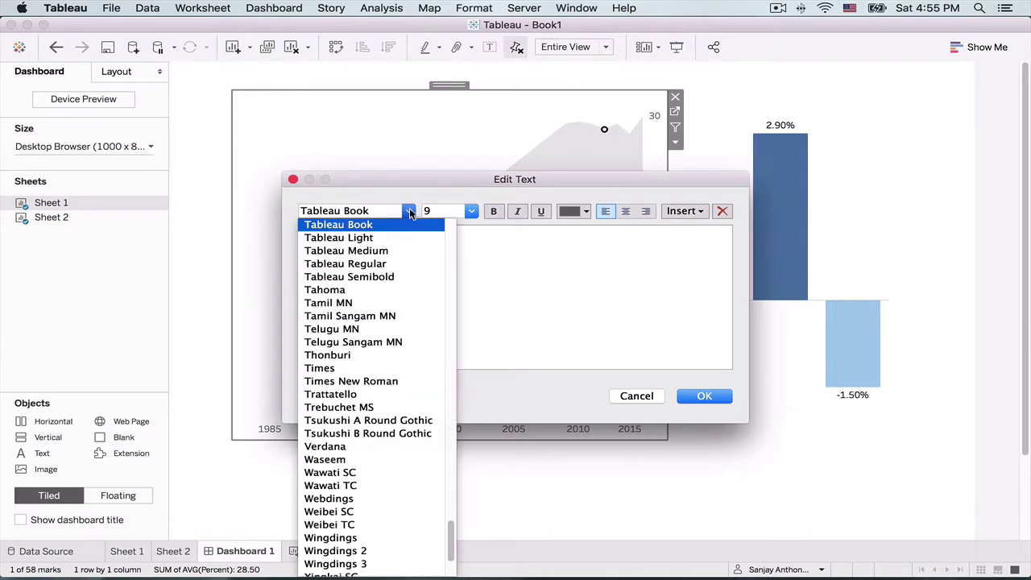
left_click(385, 277)
left_click(471, 211)
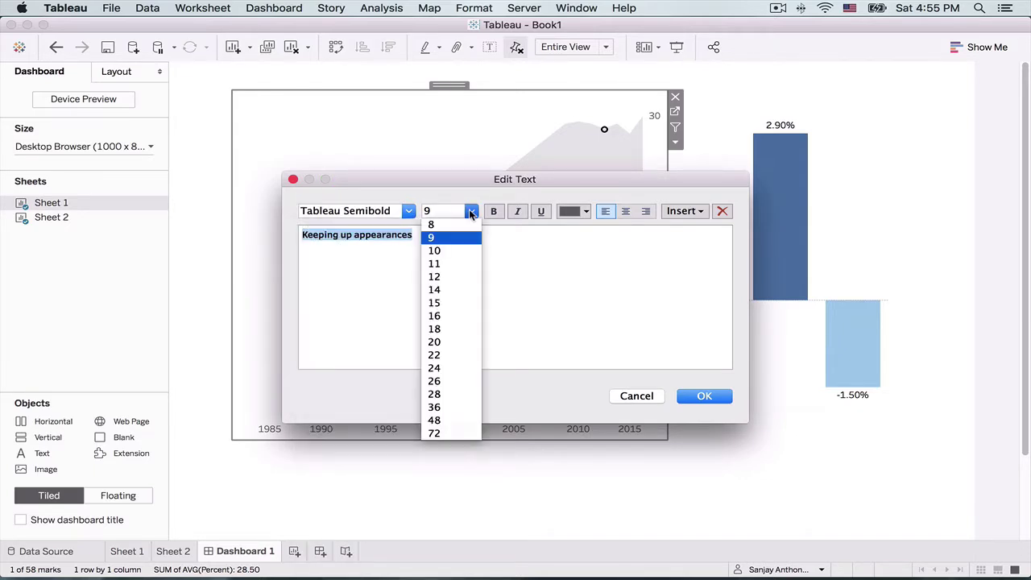
left_click(490, 219)
left_click(494, 212)
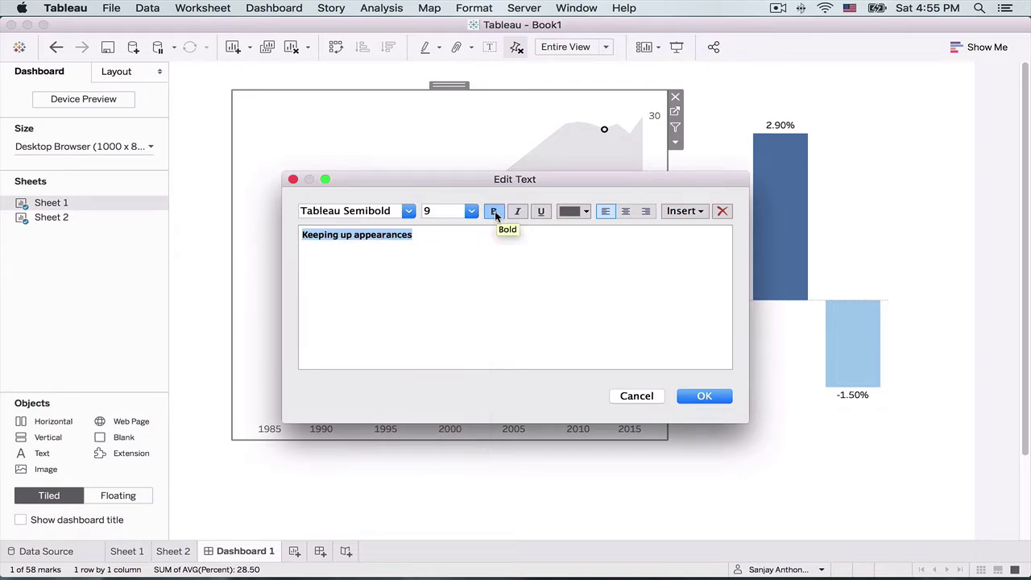
left_click(471, 211)
left_click(454, 264)
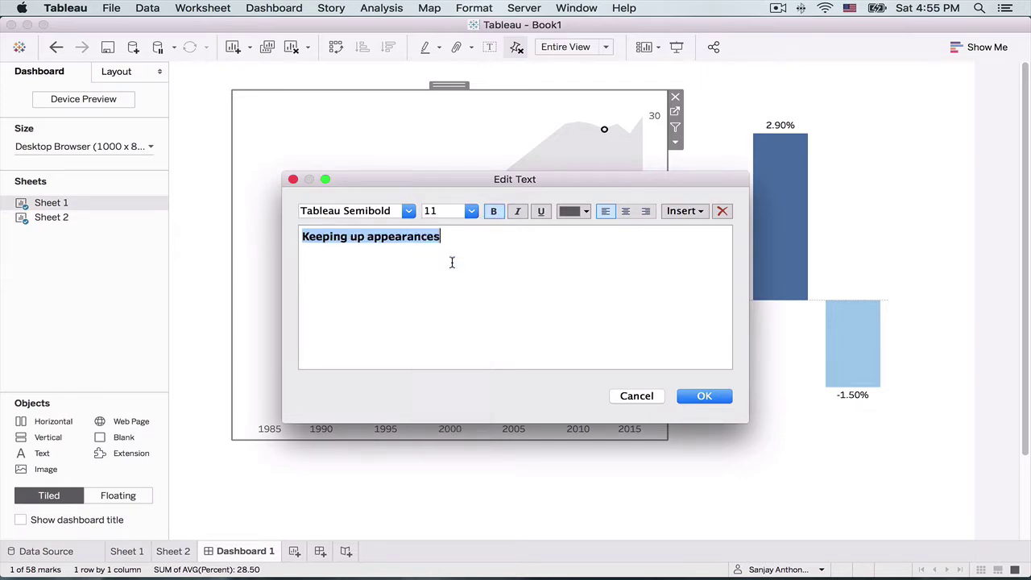
left_click(471, 211)
left_click(465, 276)
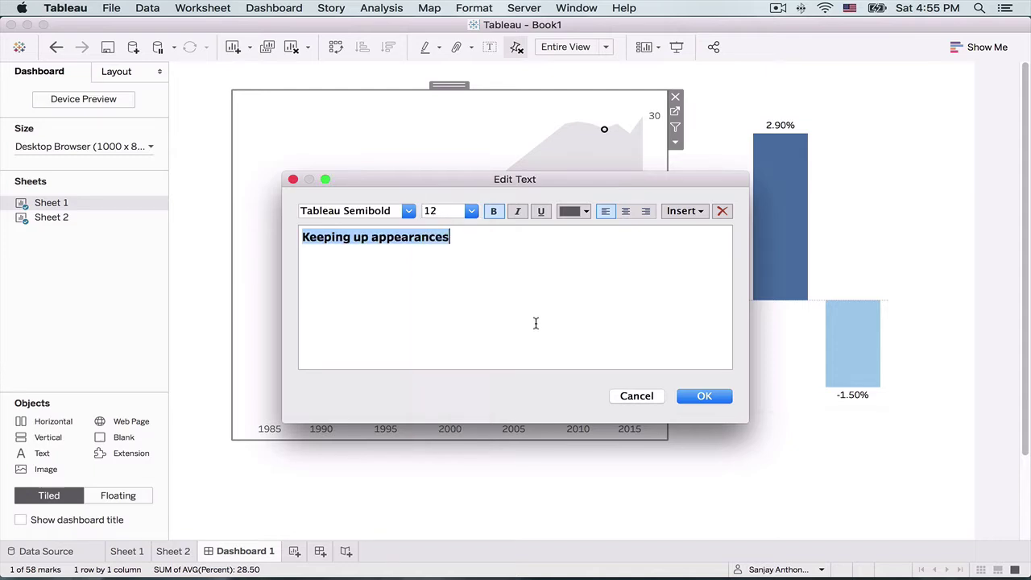
left_click(698, 396)
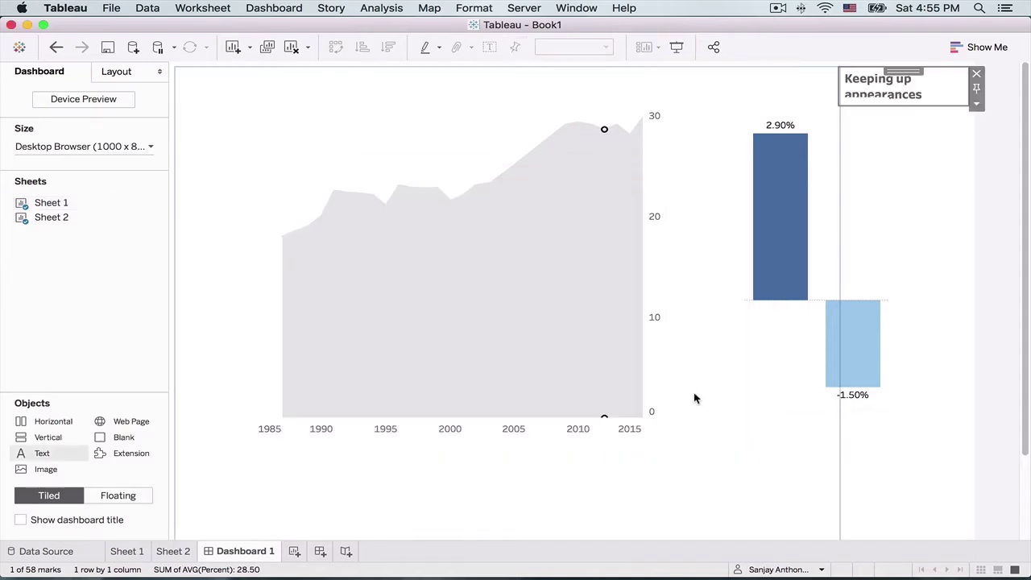
Step: Make the "Keeping up appearances" text floating, widen it, and move it above the area chart's upper-left corner
left_click(976, 103)
left_click(956, 157)
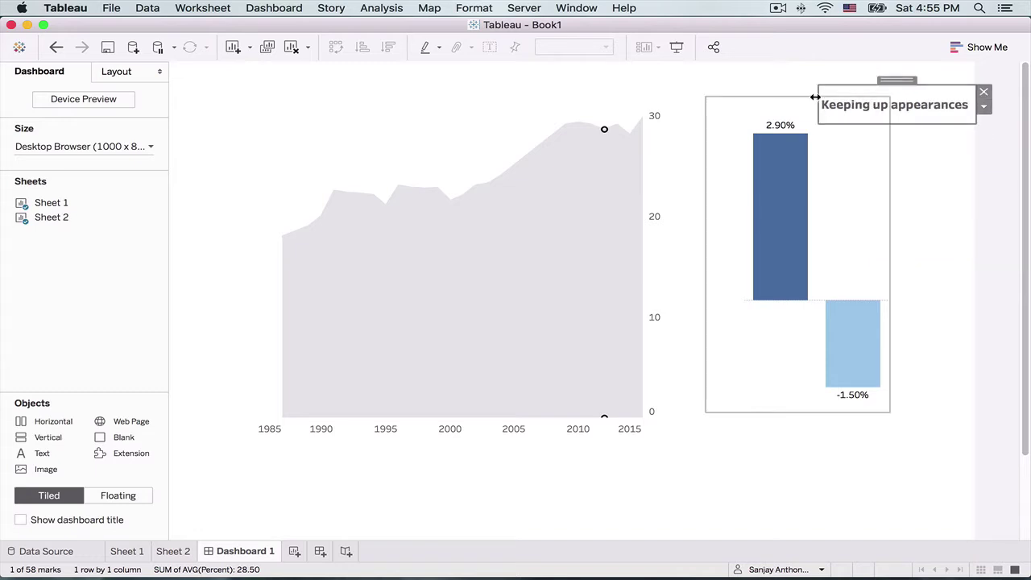
left_click_drag(815, 97, 792, 97)
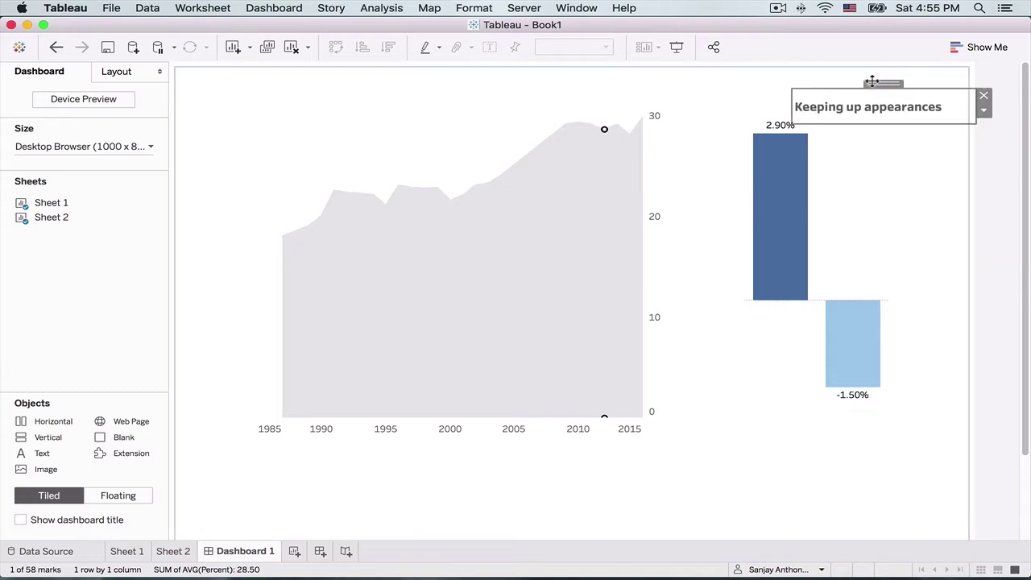
left_click_drag(872, 81, 359, 85)
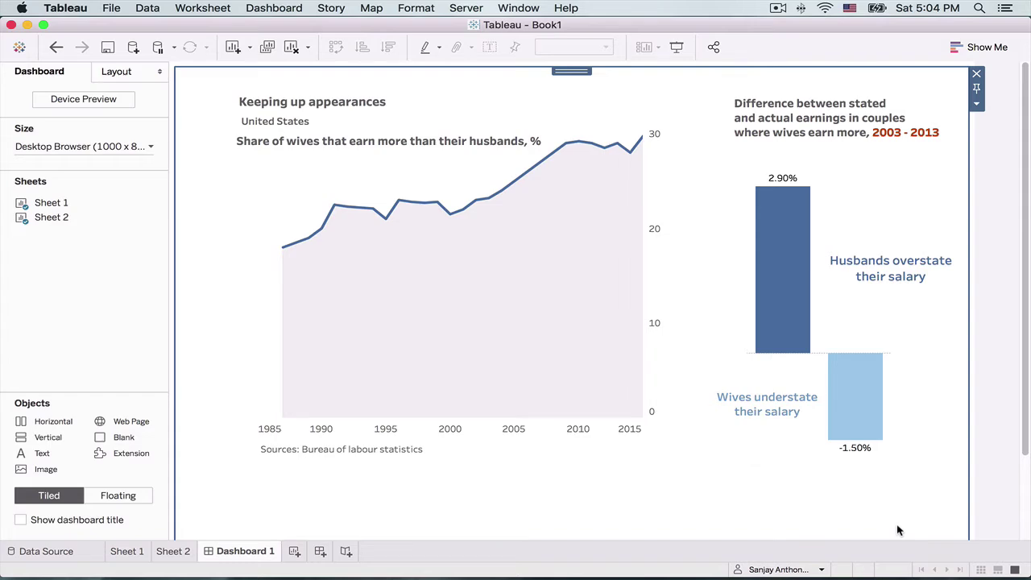
Step: Show the finished dashboard in presentation mode
left_click(677, 47)
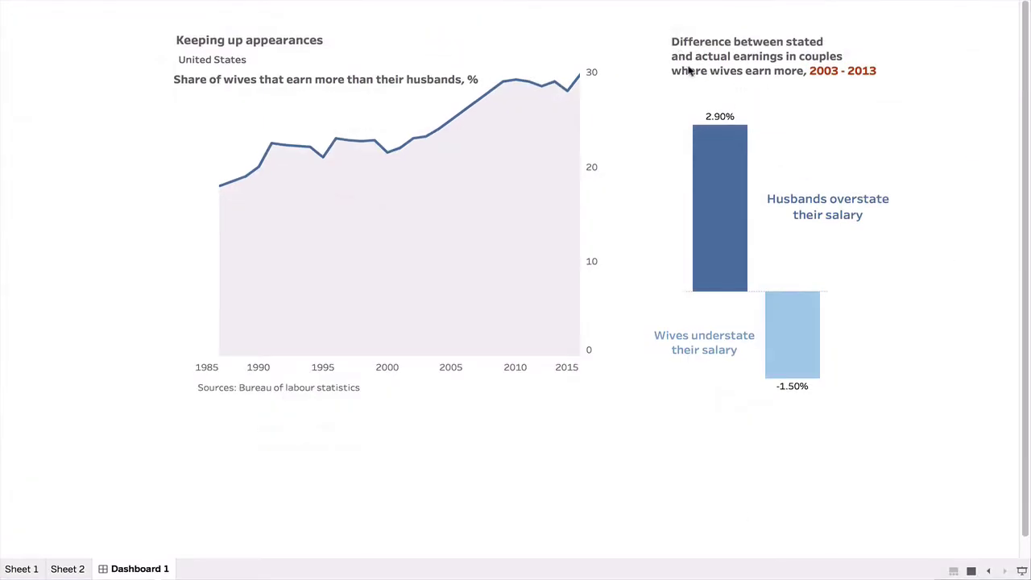
mouse_move(735, 570)
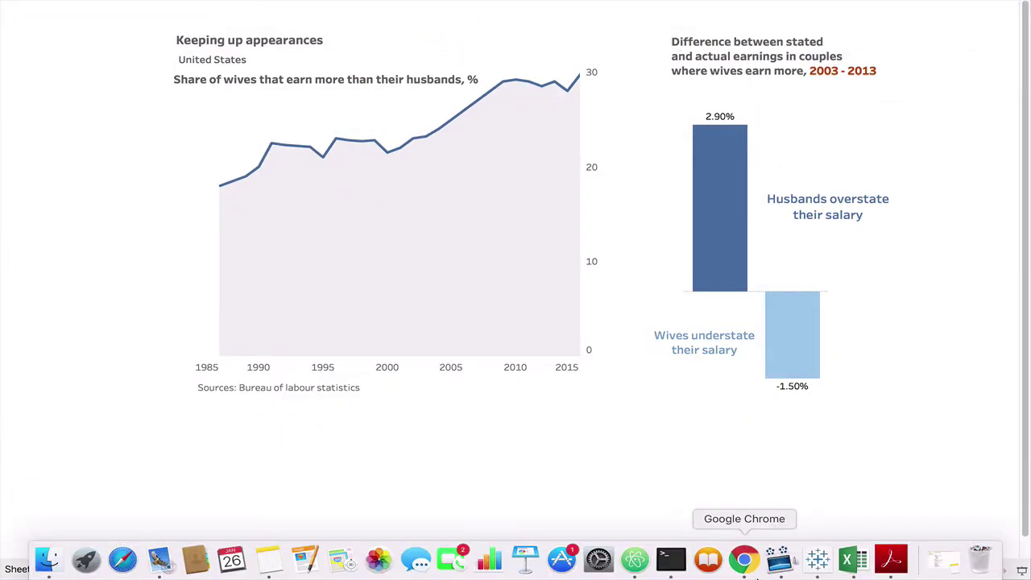